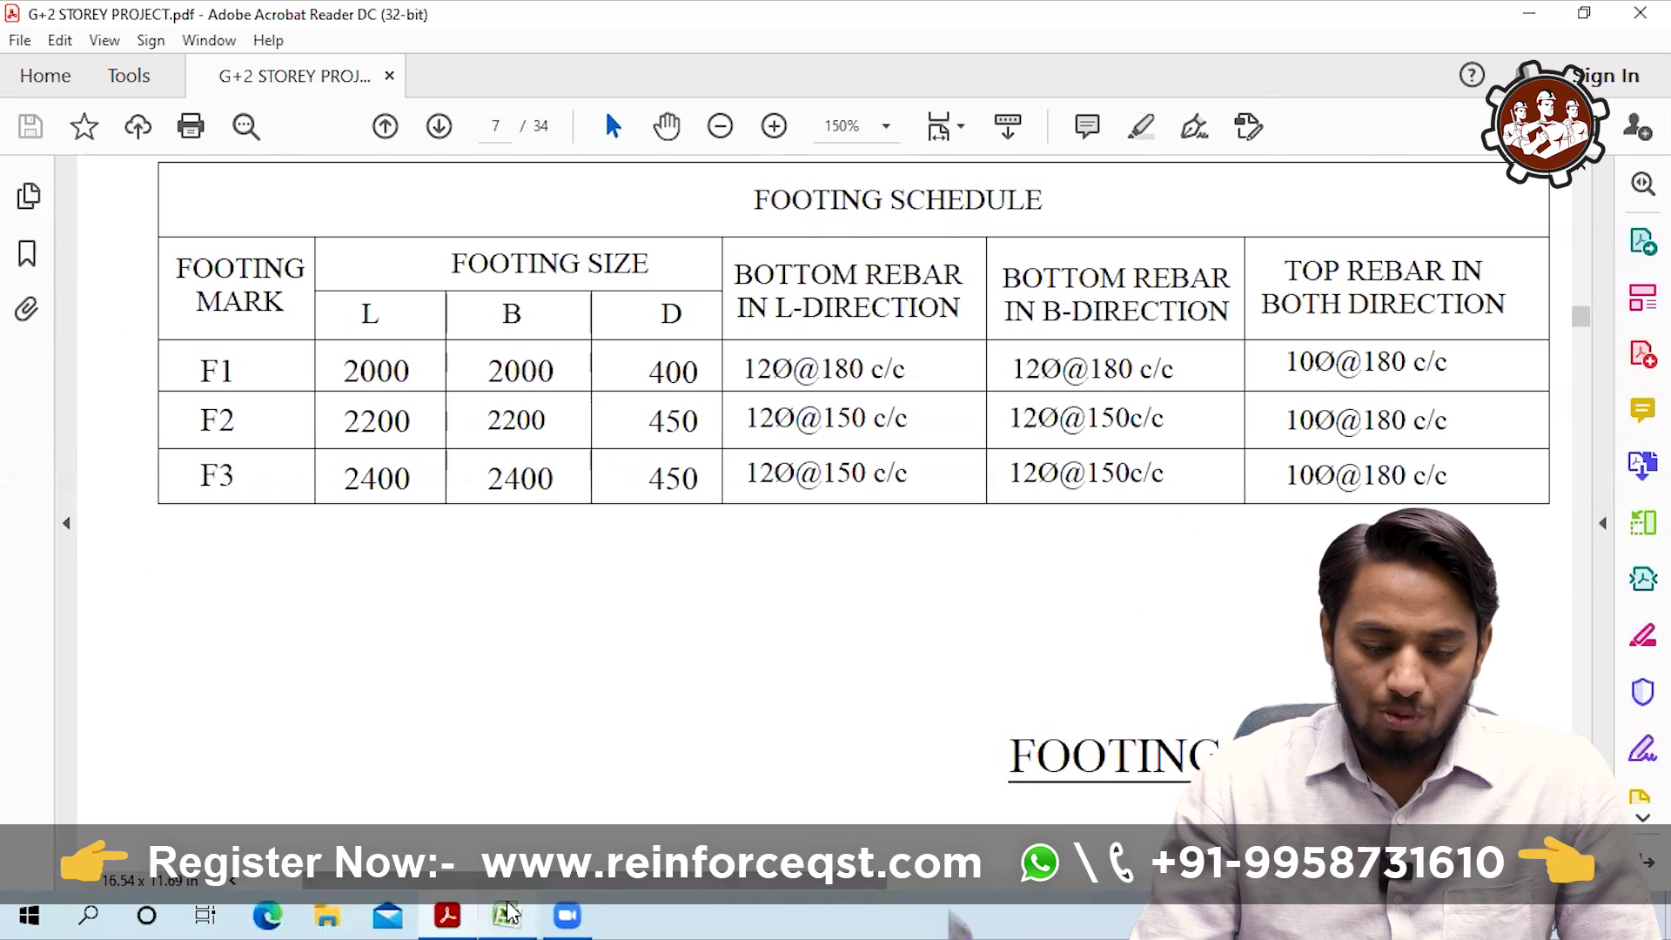
Step: Switch to the Excel measurement sheet and enter footing F1's length 2, breadth 2 and depth 0.4 m
left_click(506, 916)
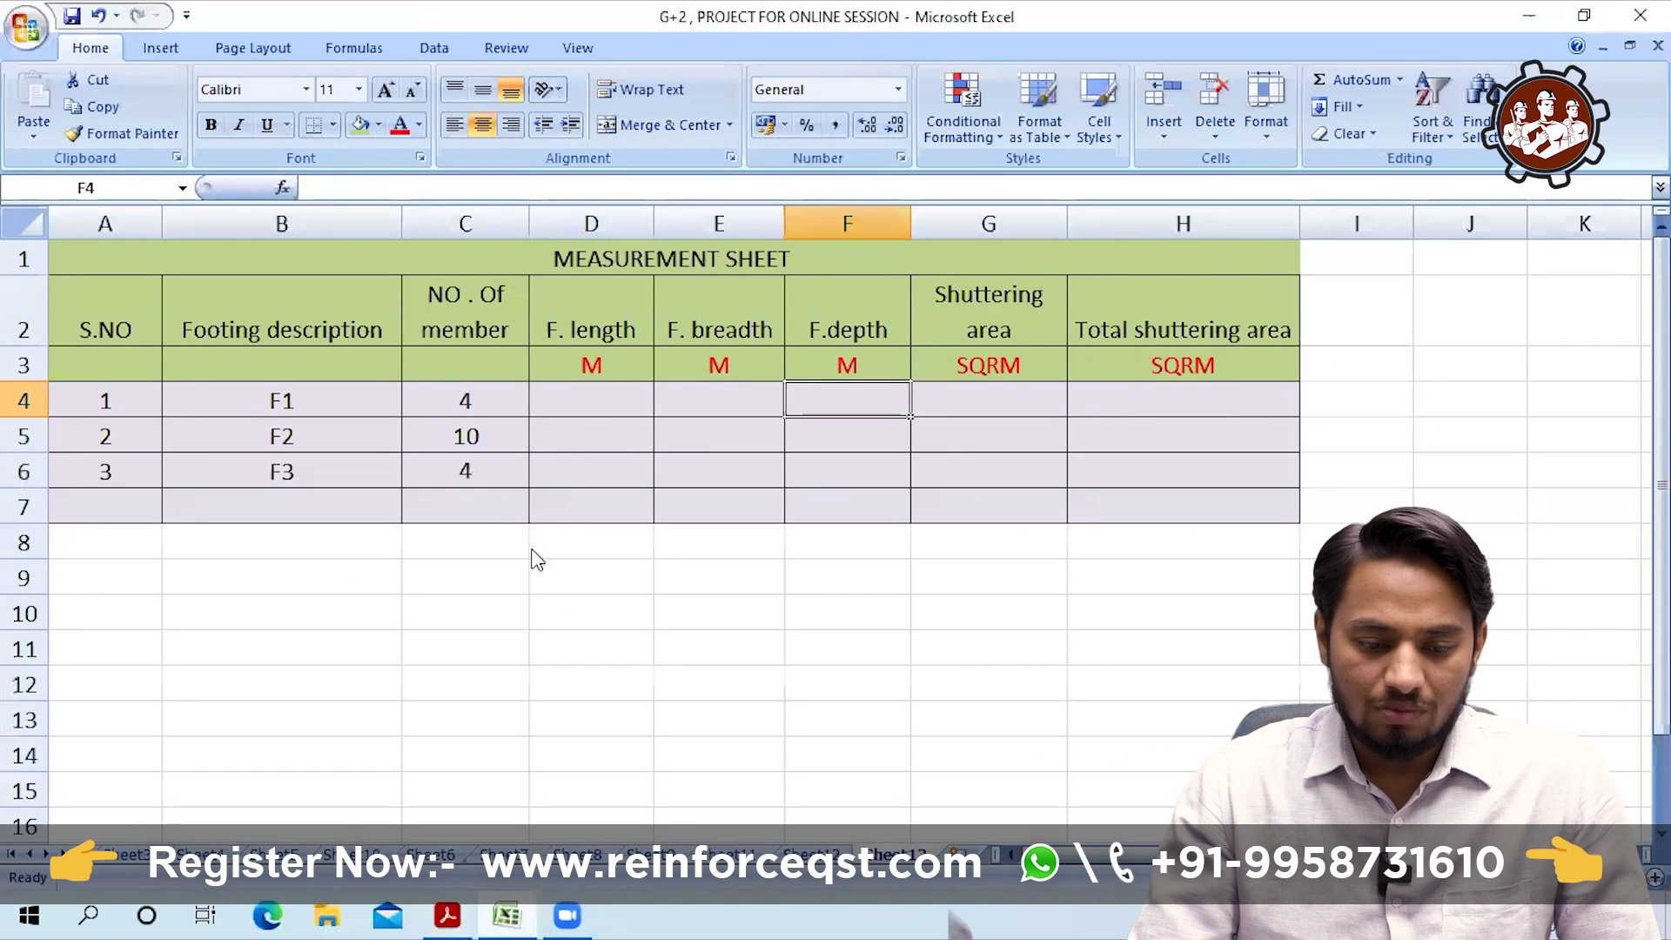
left_click(574, 407)
type("2")
key("Tab")
type("2")
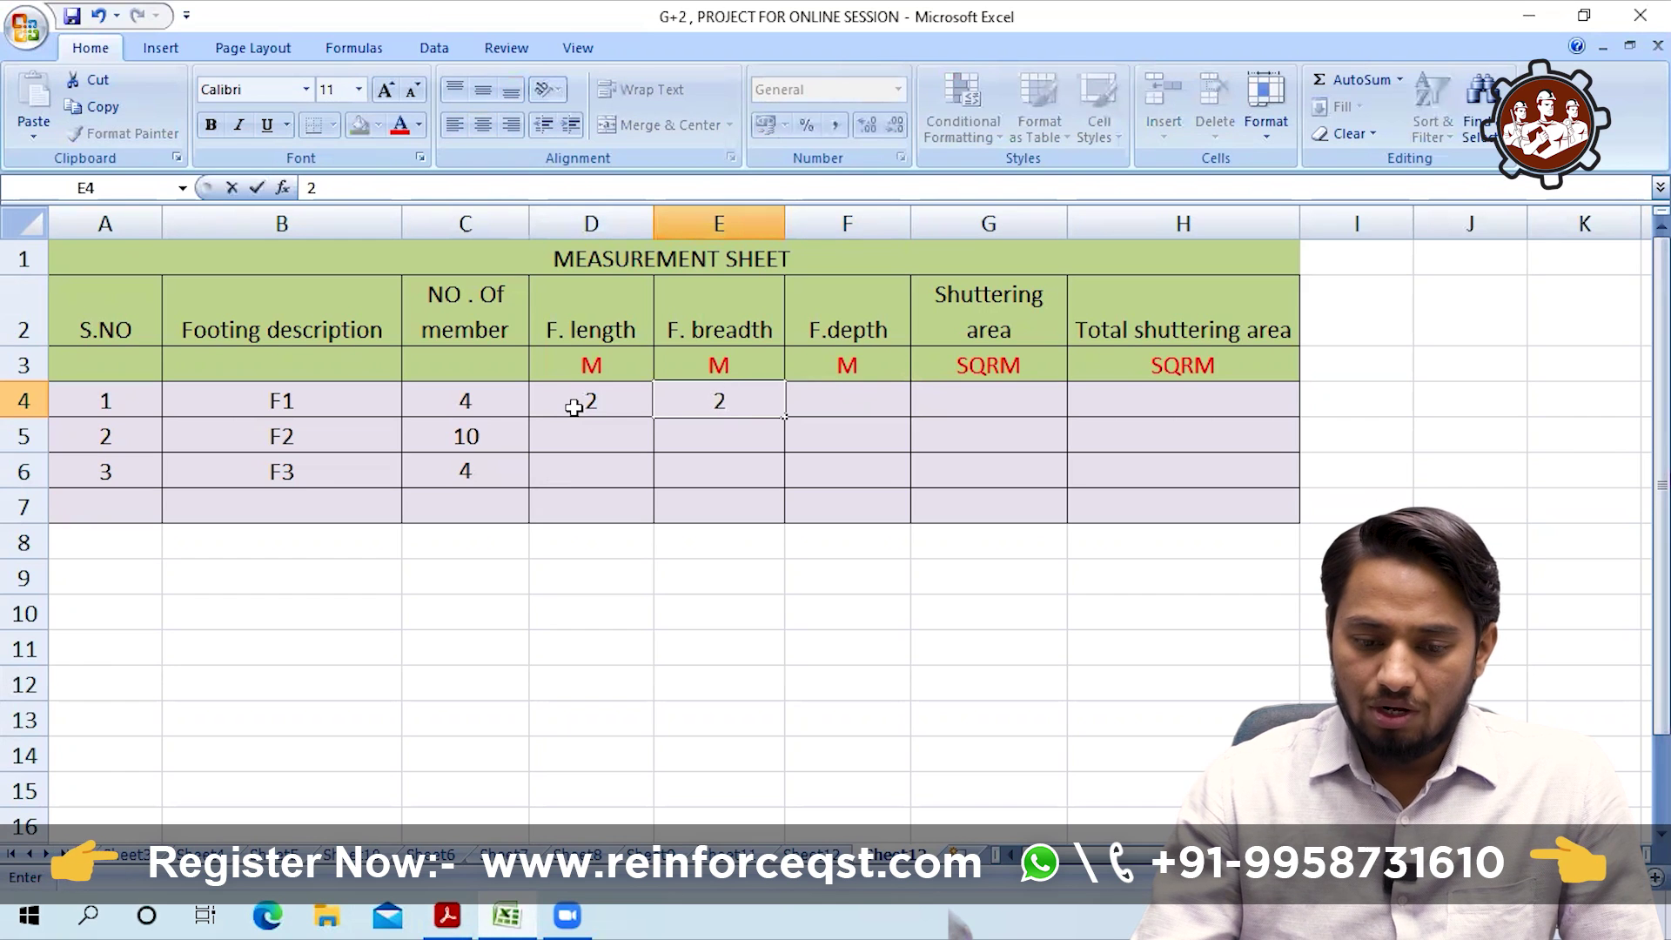
key("Tab")
type("0.4")
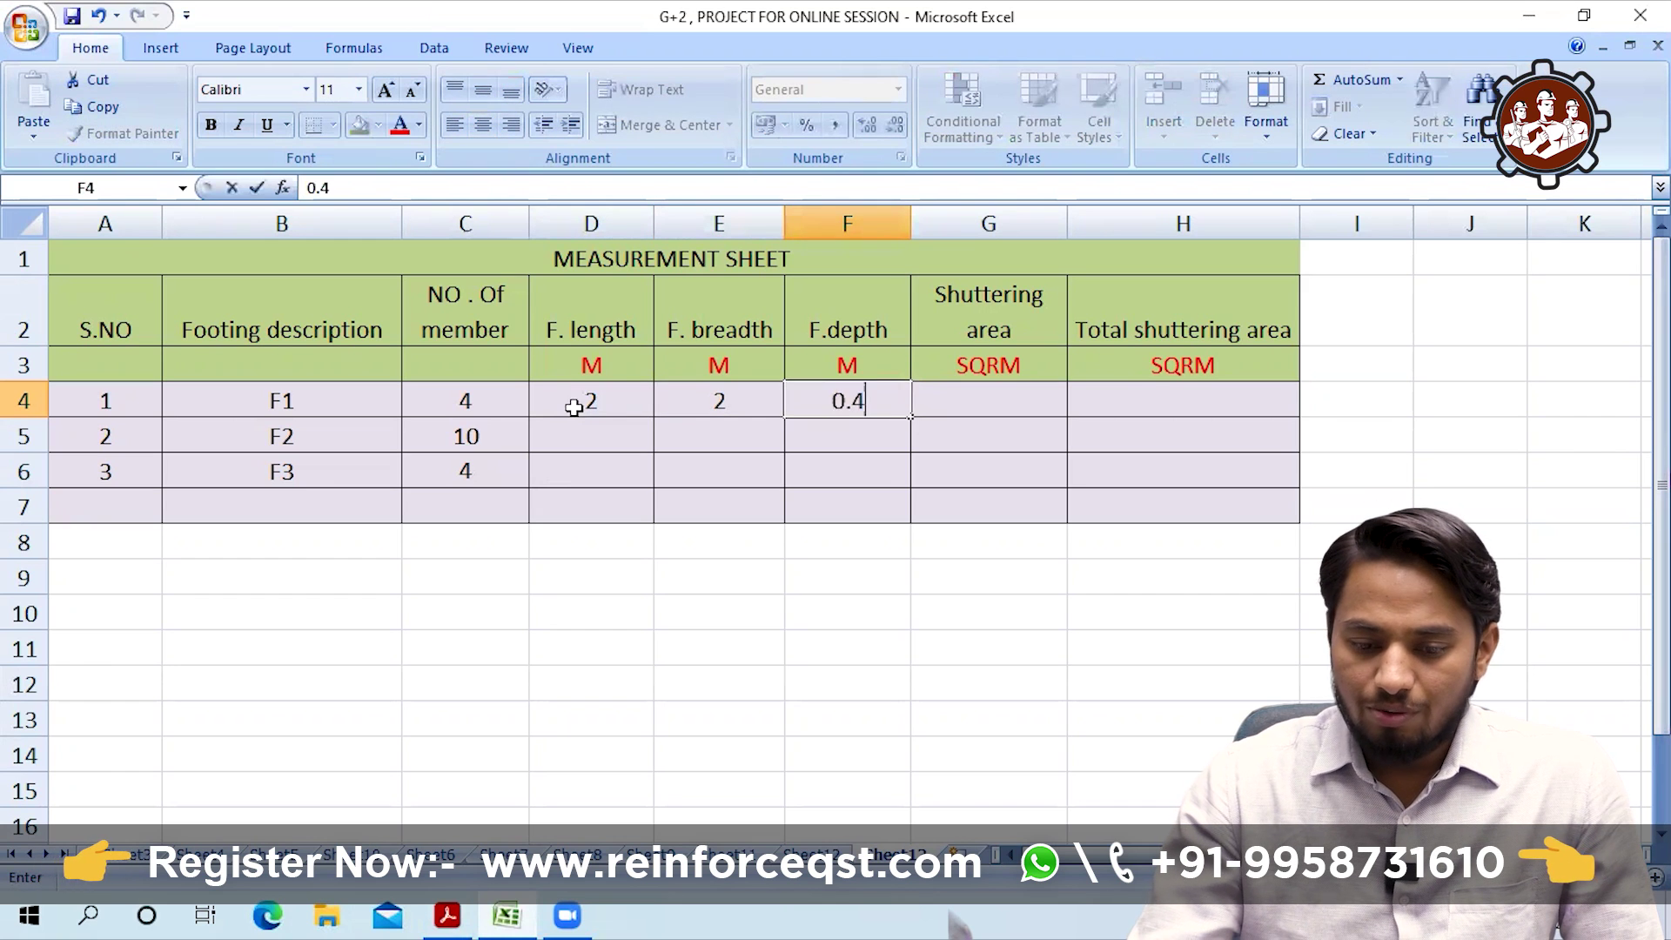
Step: Enter footing F2's length 2.2, breadth 2.2 and depth 0.45 m in its row
left_click(586, 435)
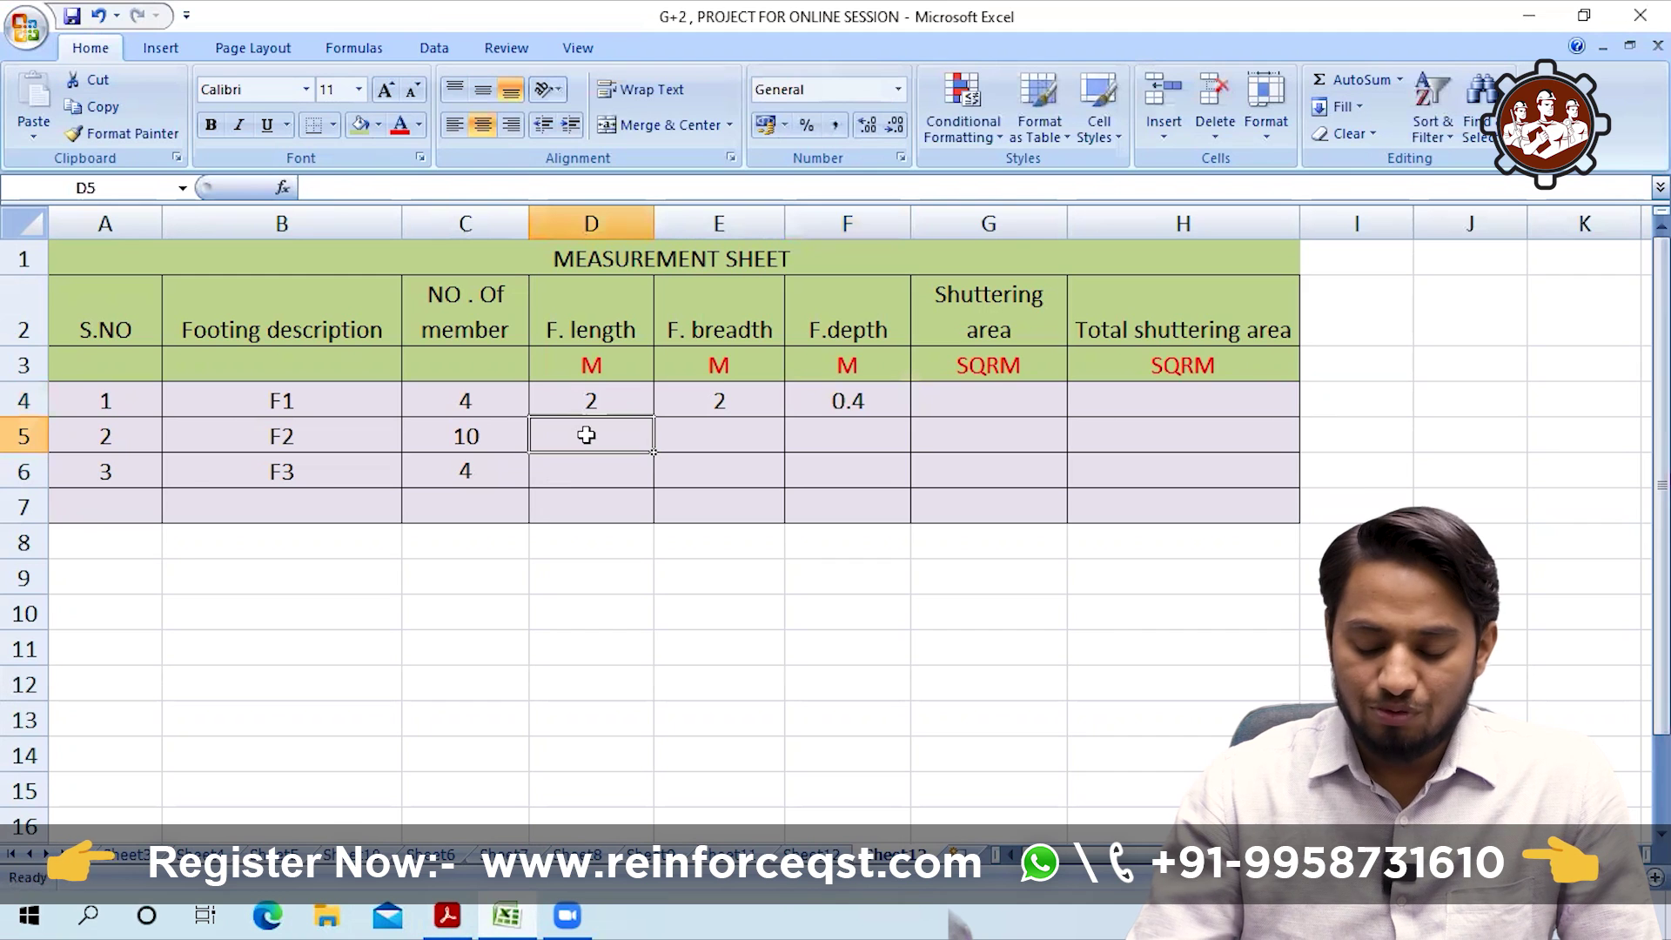
type("2.2")
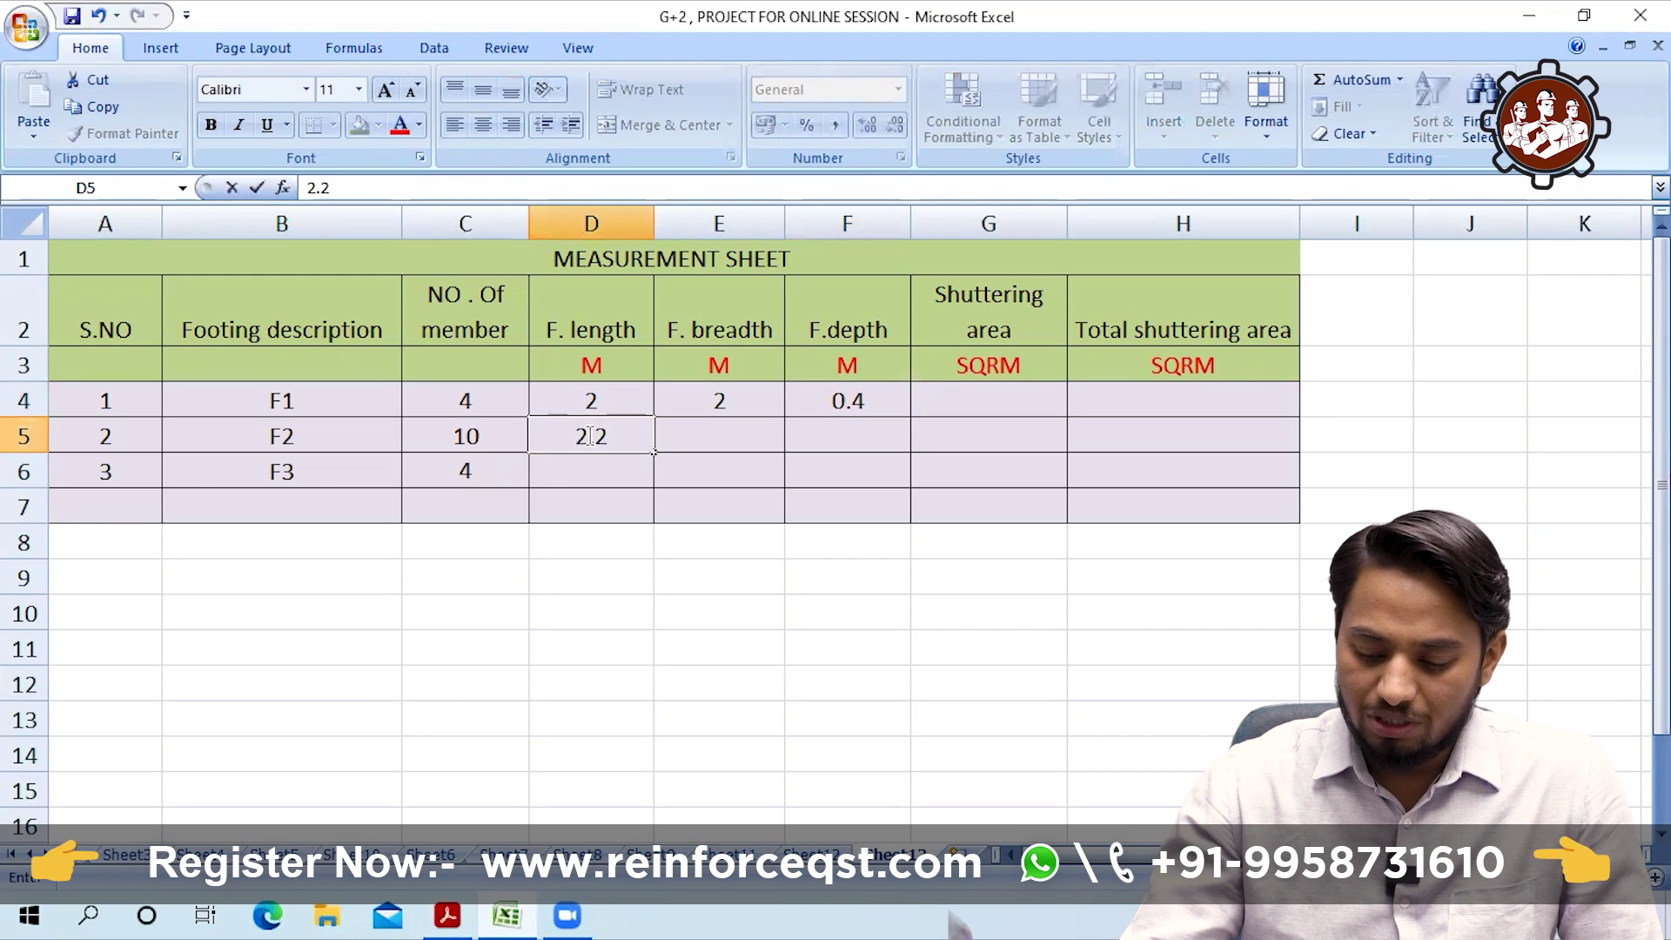
key("Tab")
type("2.2")
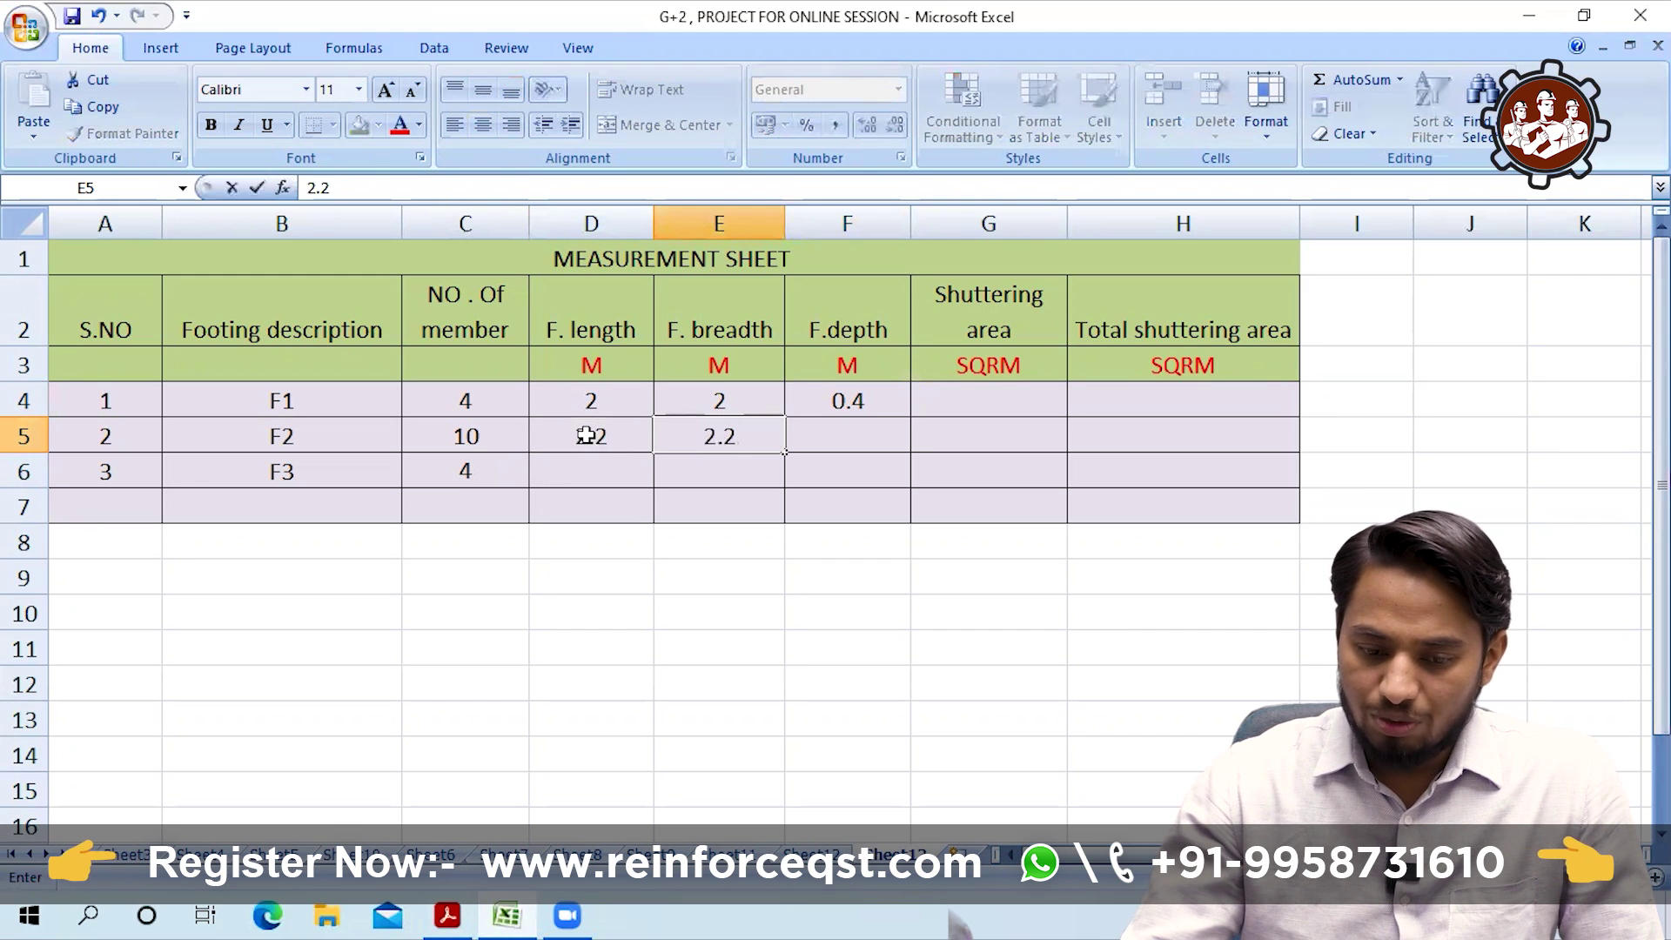
key("Tab")
type("0.45")
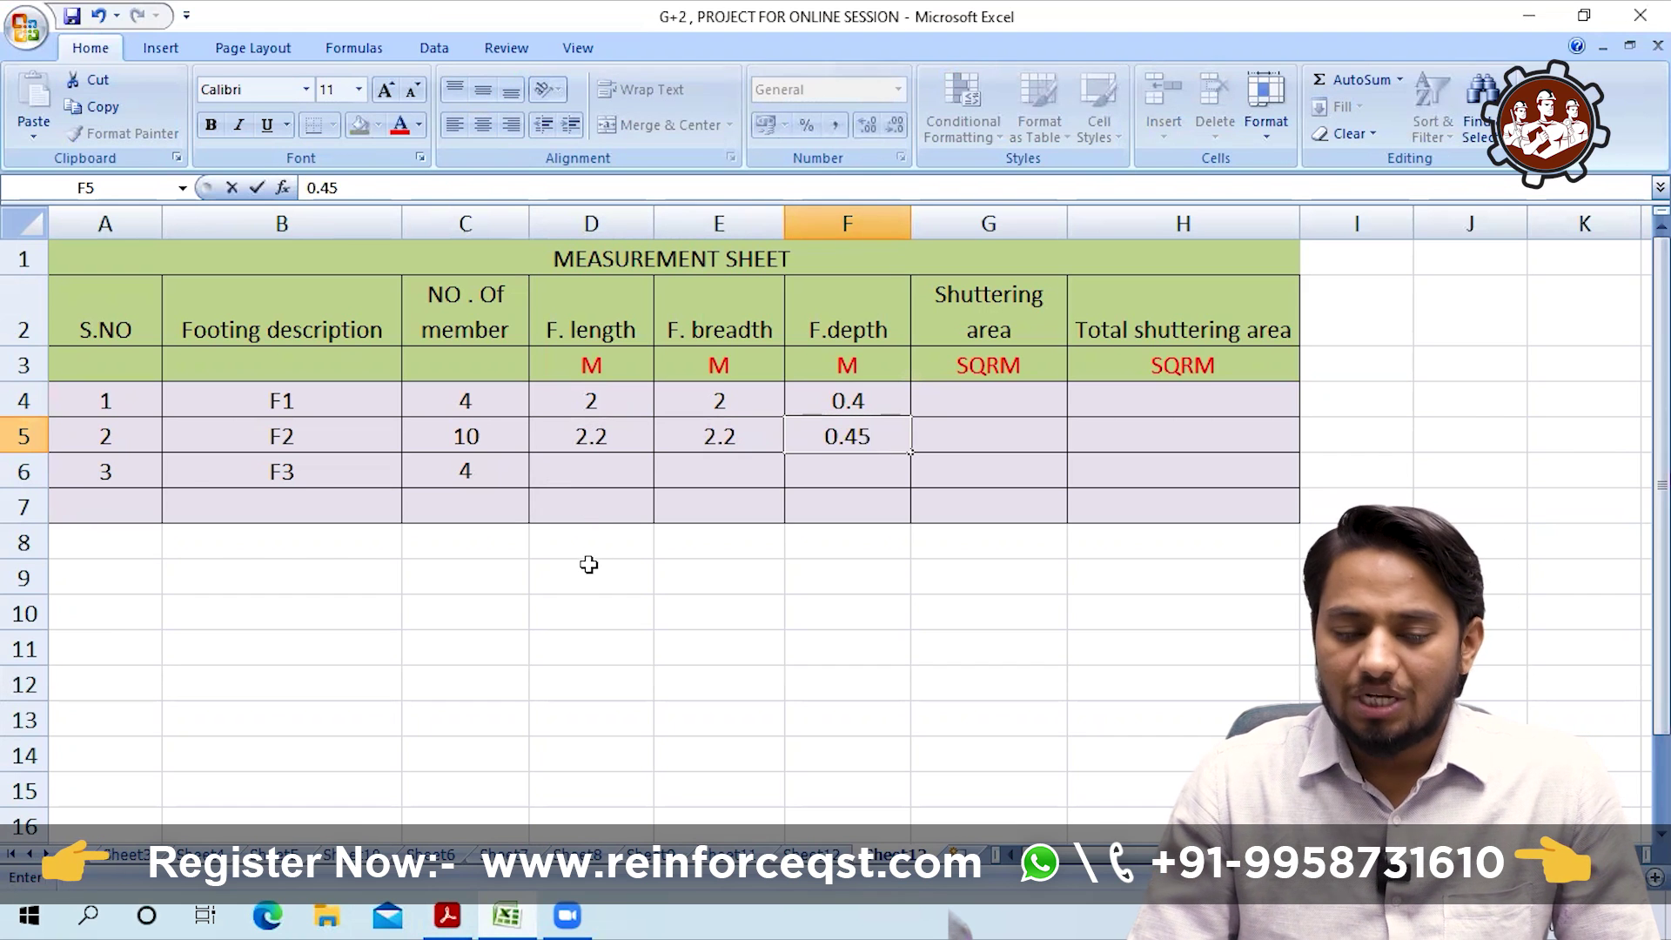
Step: Enter footing F3's length 2.4, breadth 2.4 and depth 0.45 m in its row
left_click(578, 474)
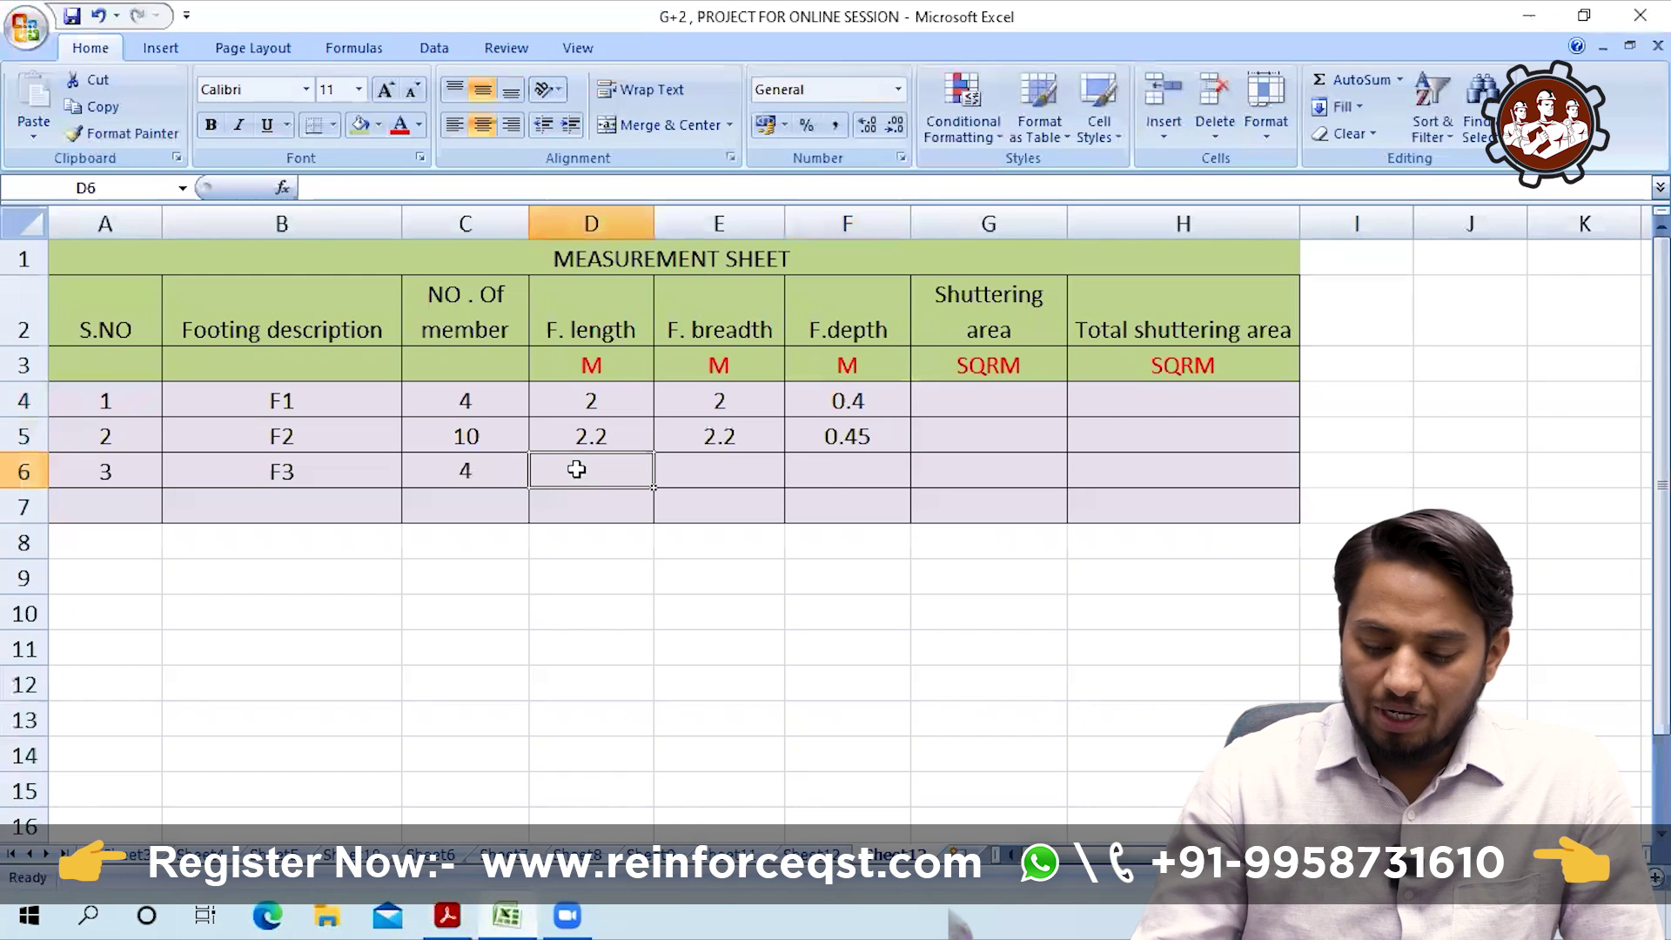
type("2.4")
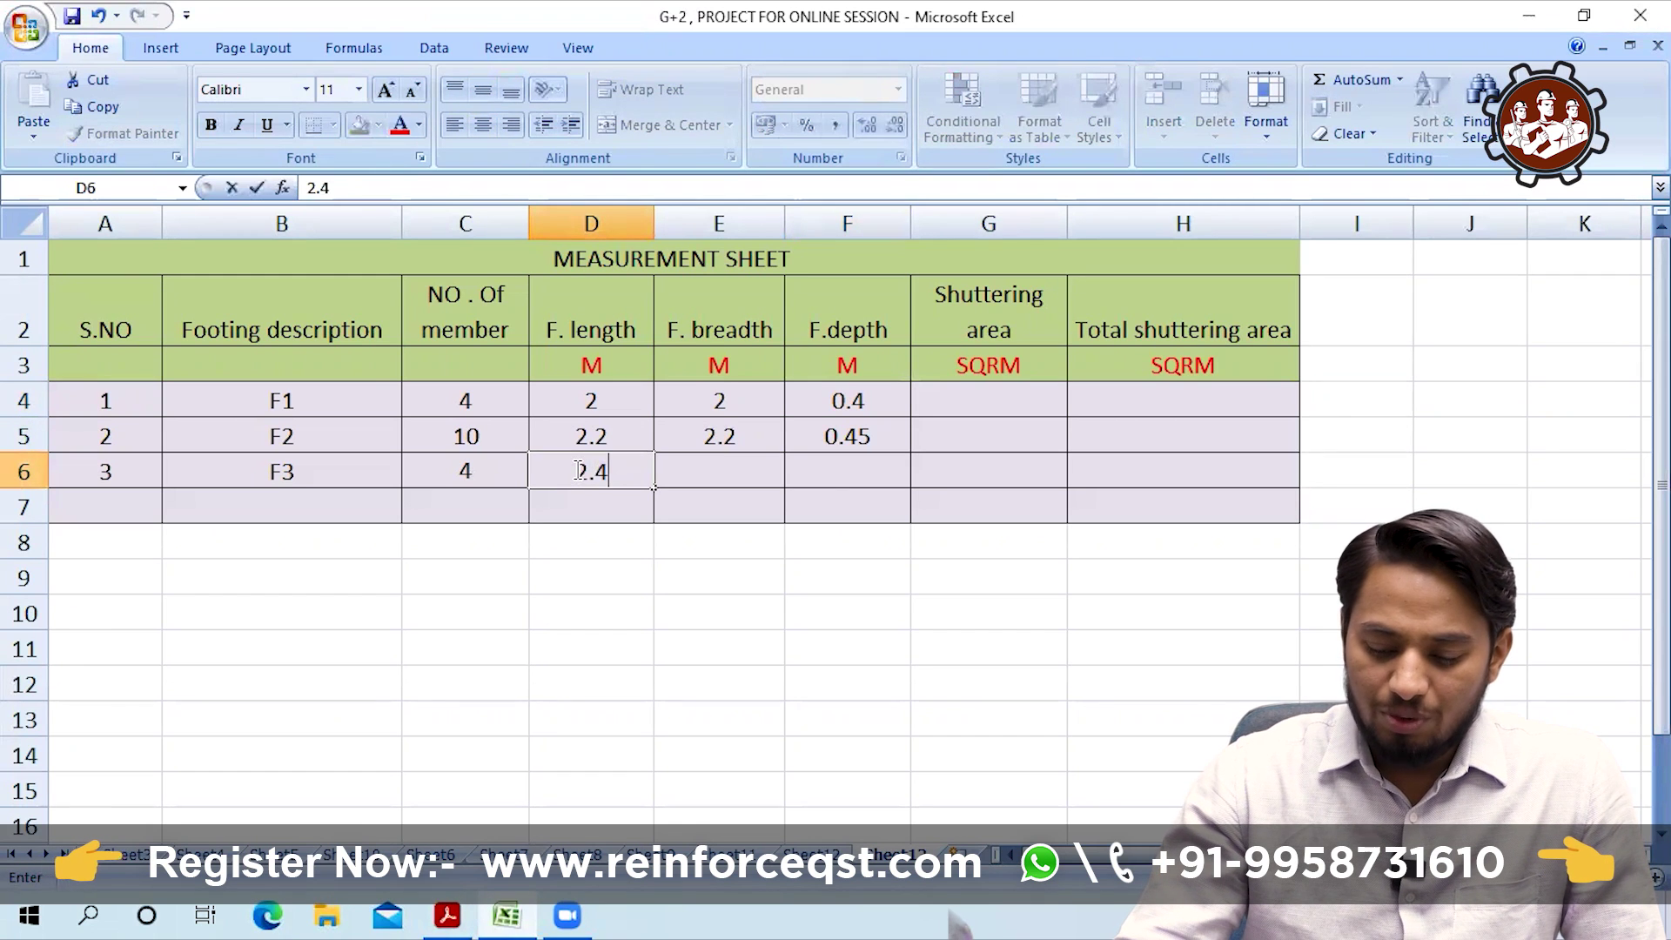
key("Tab")
type("2.4")
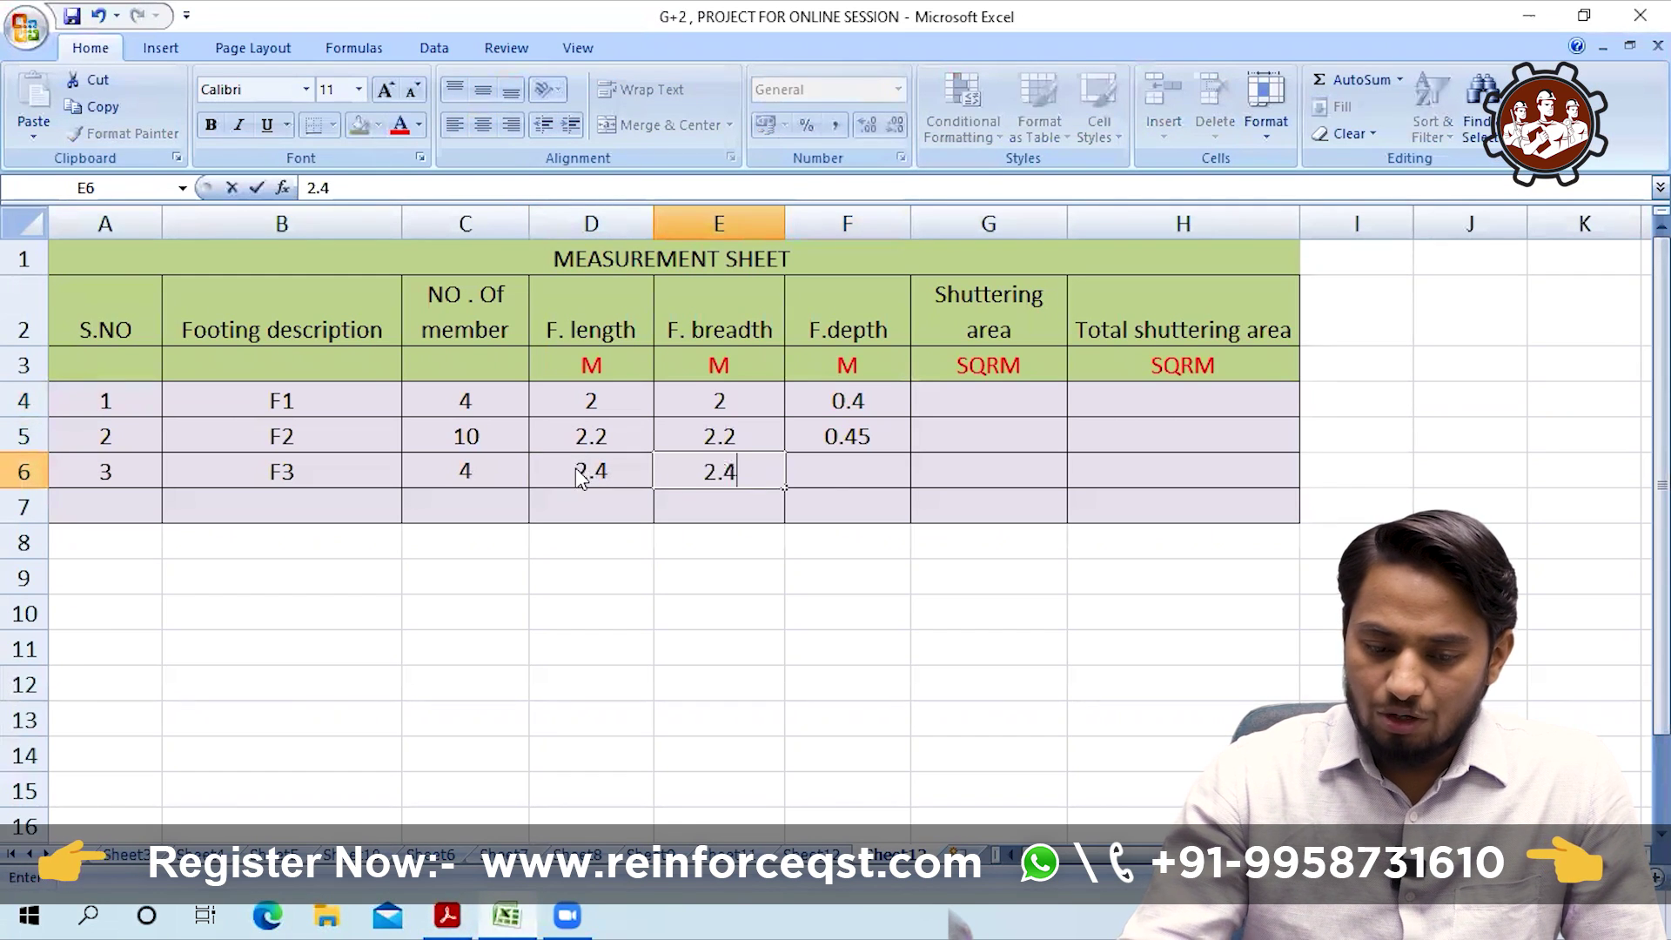
key("Tab")
type("0.45")
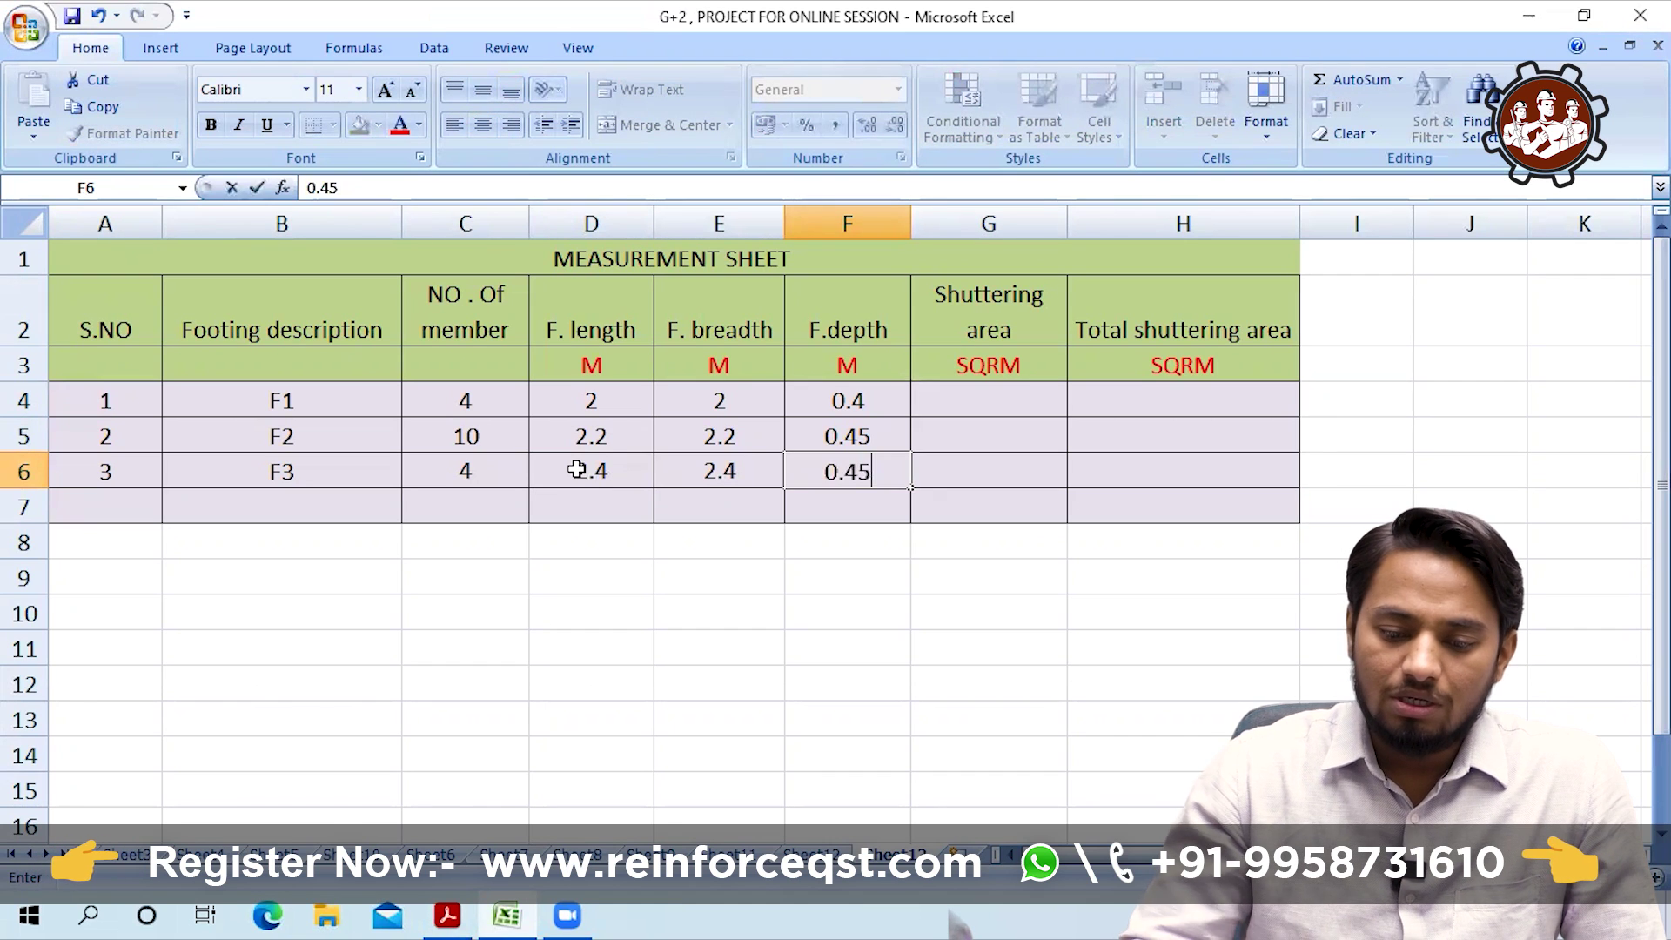
left_click(623, 643)
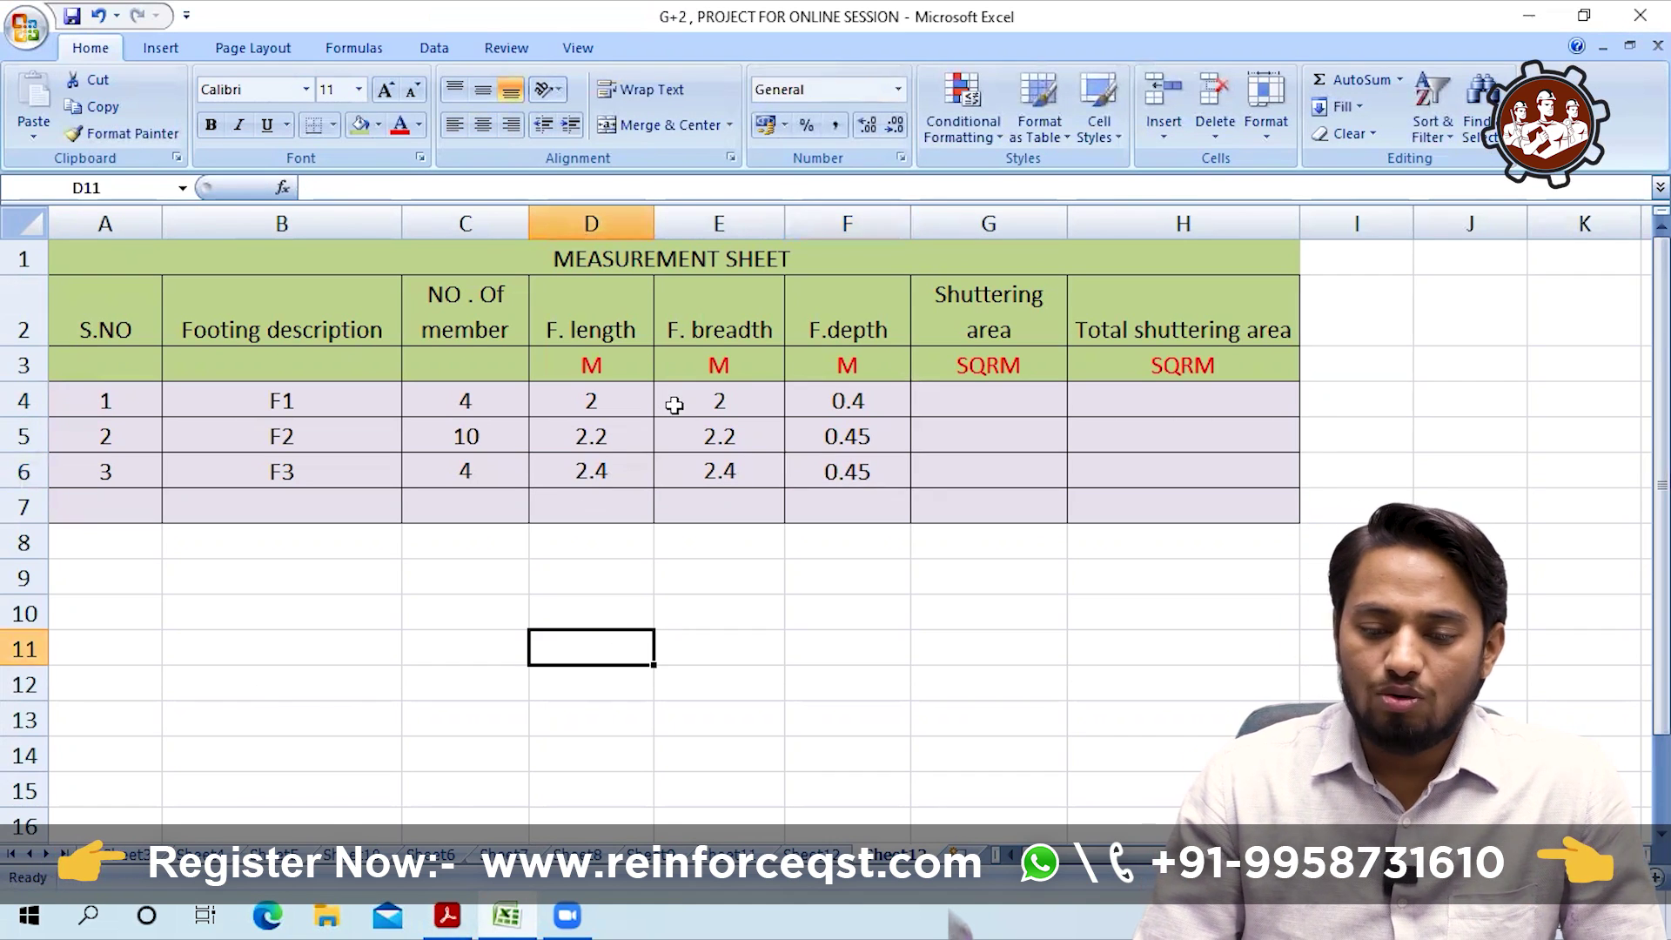
Step: Calculate F1's shuttering area in G4 with the formula =2*(D4+E4)*F4
left_click(970, 396)
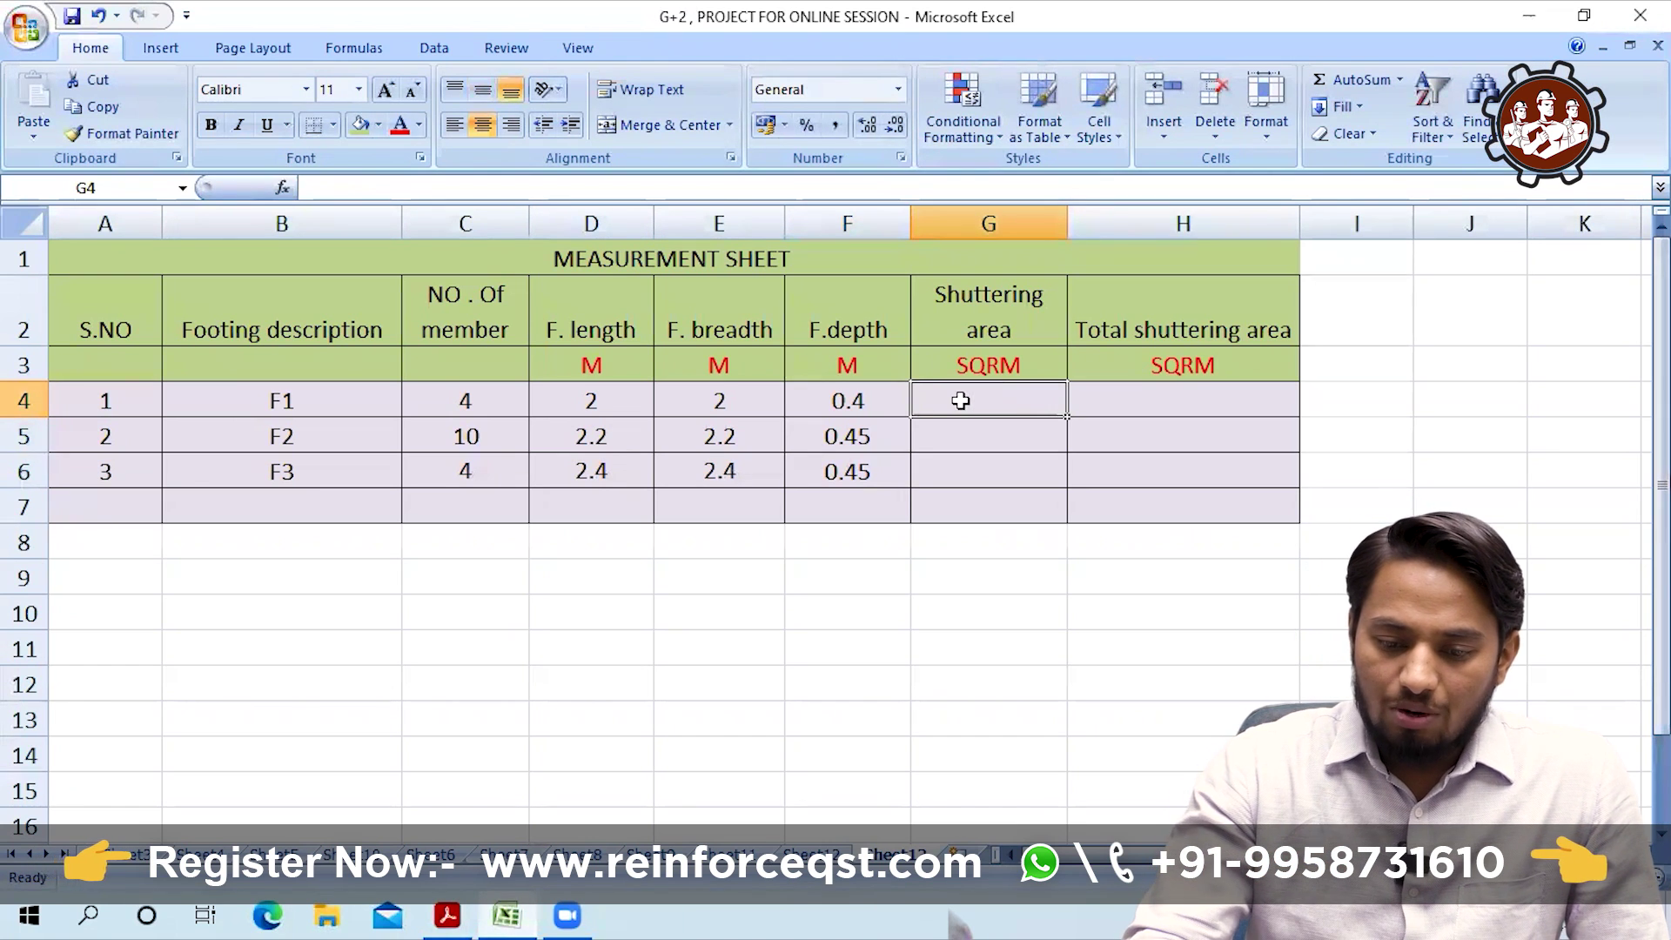
type("=2*")
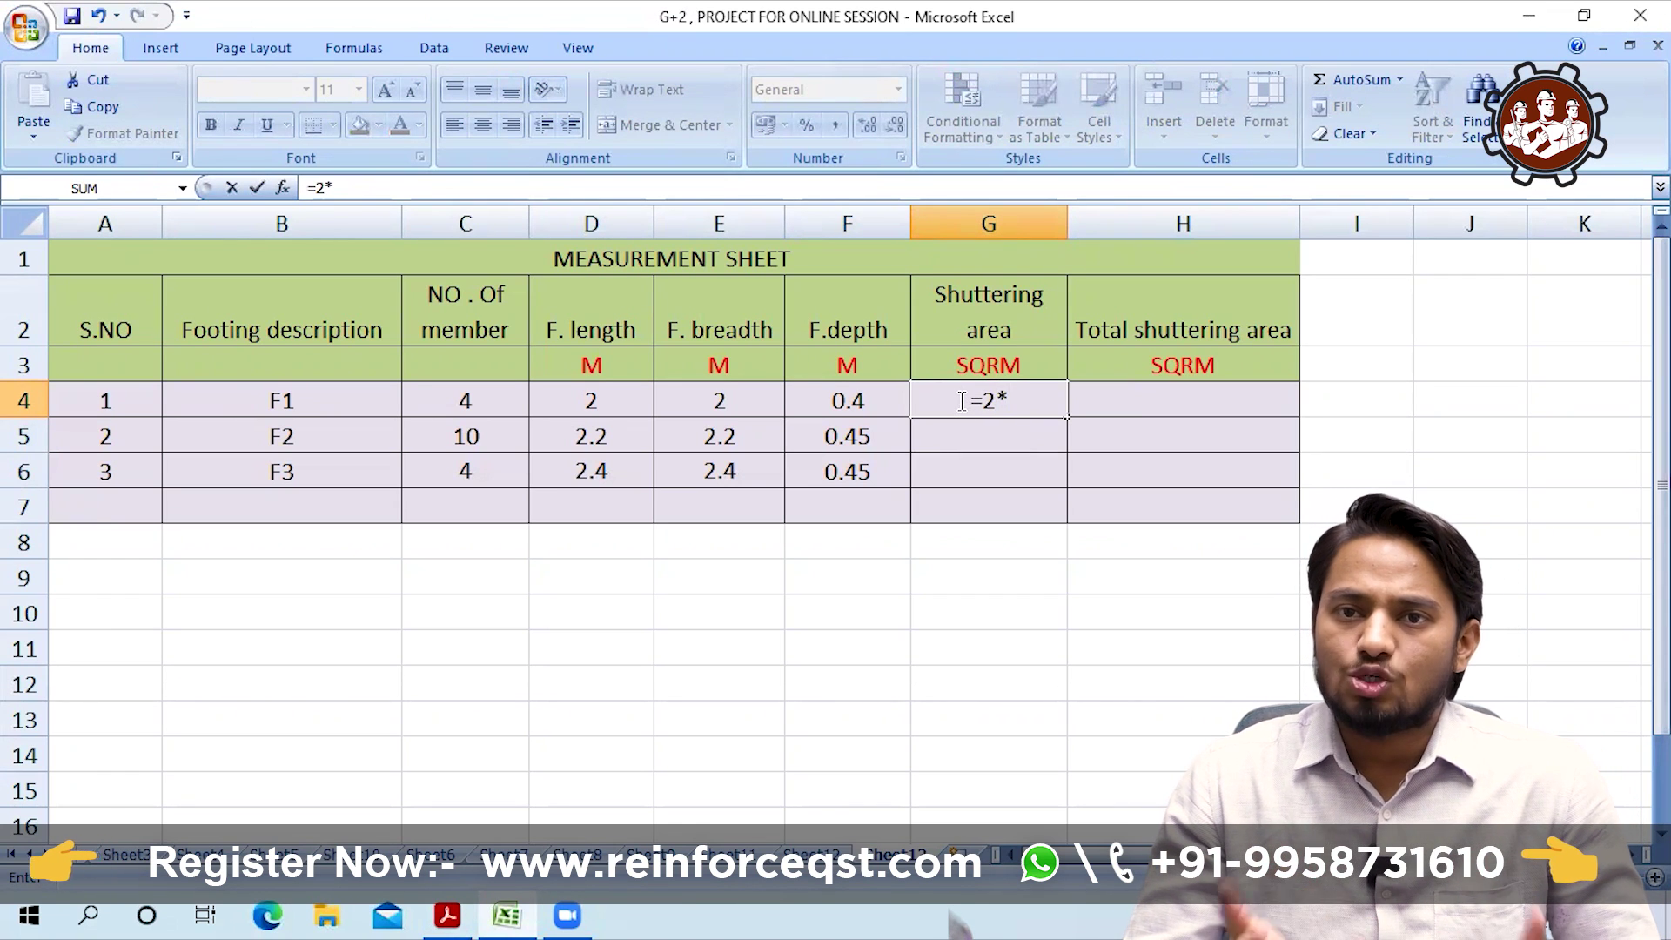
type("(")
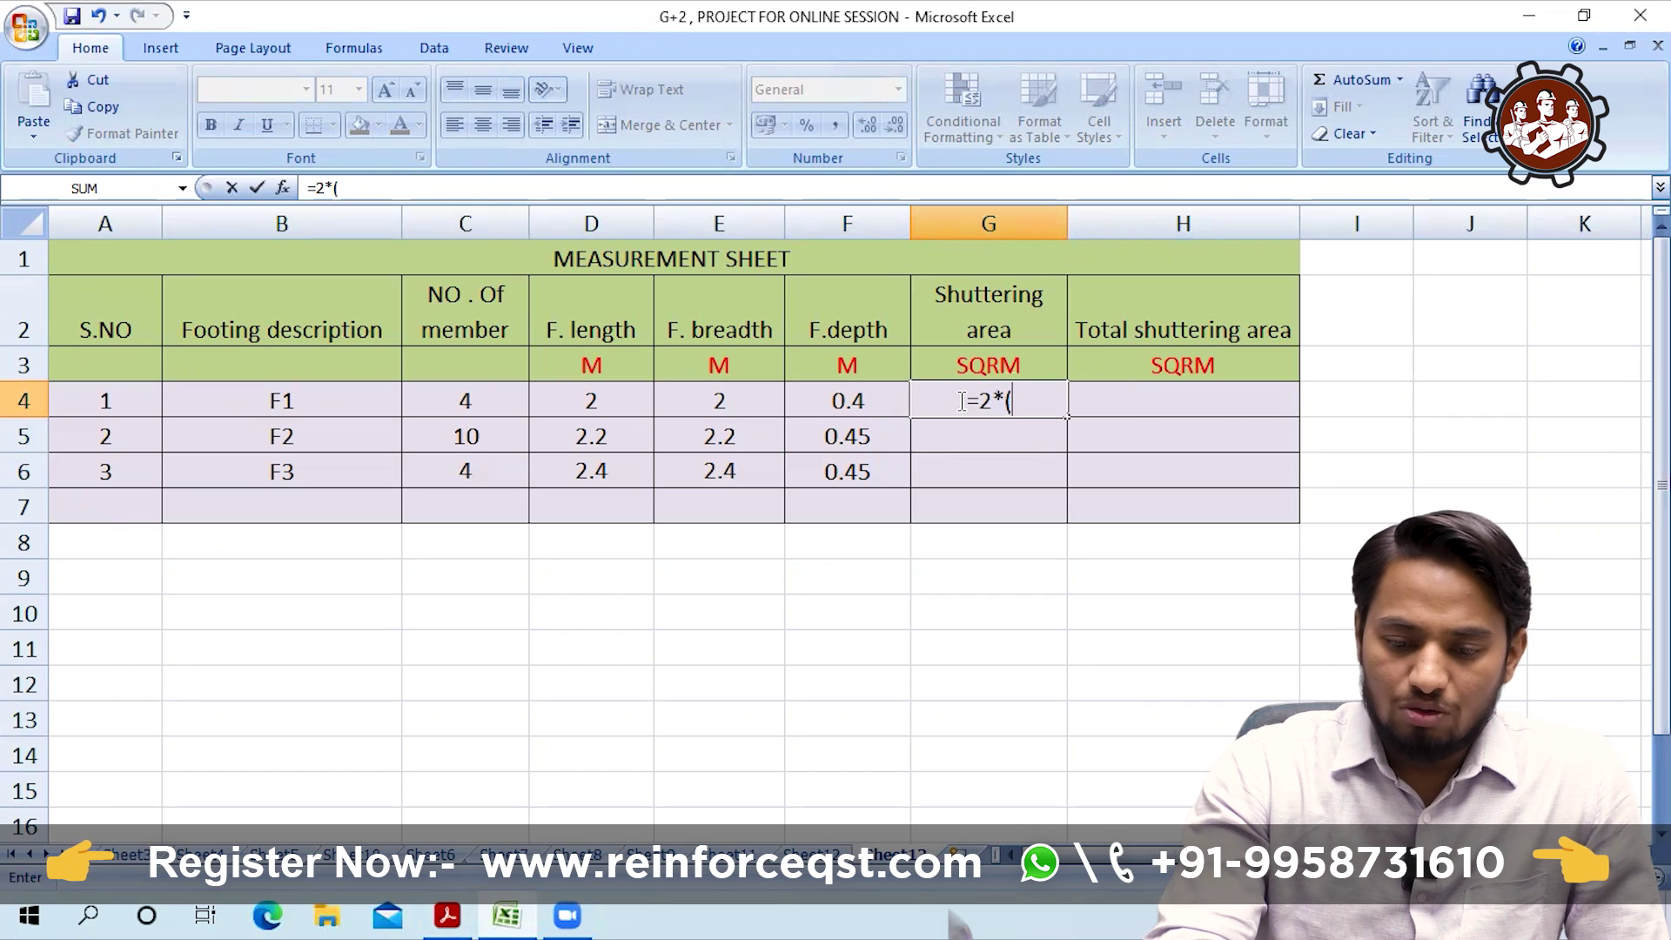
left_click(607, 399)
type("+")
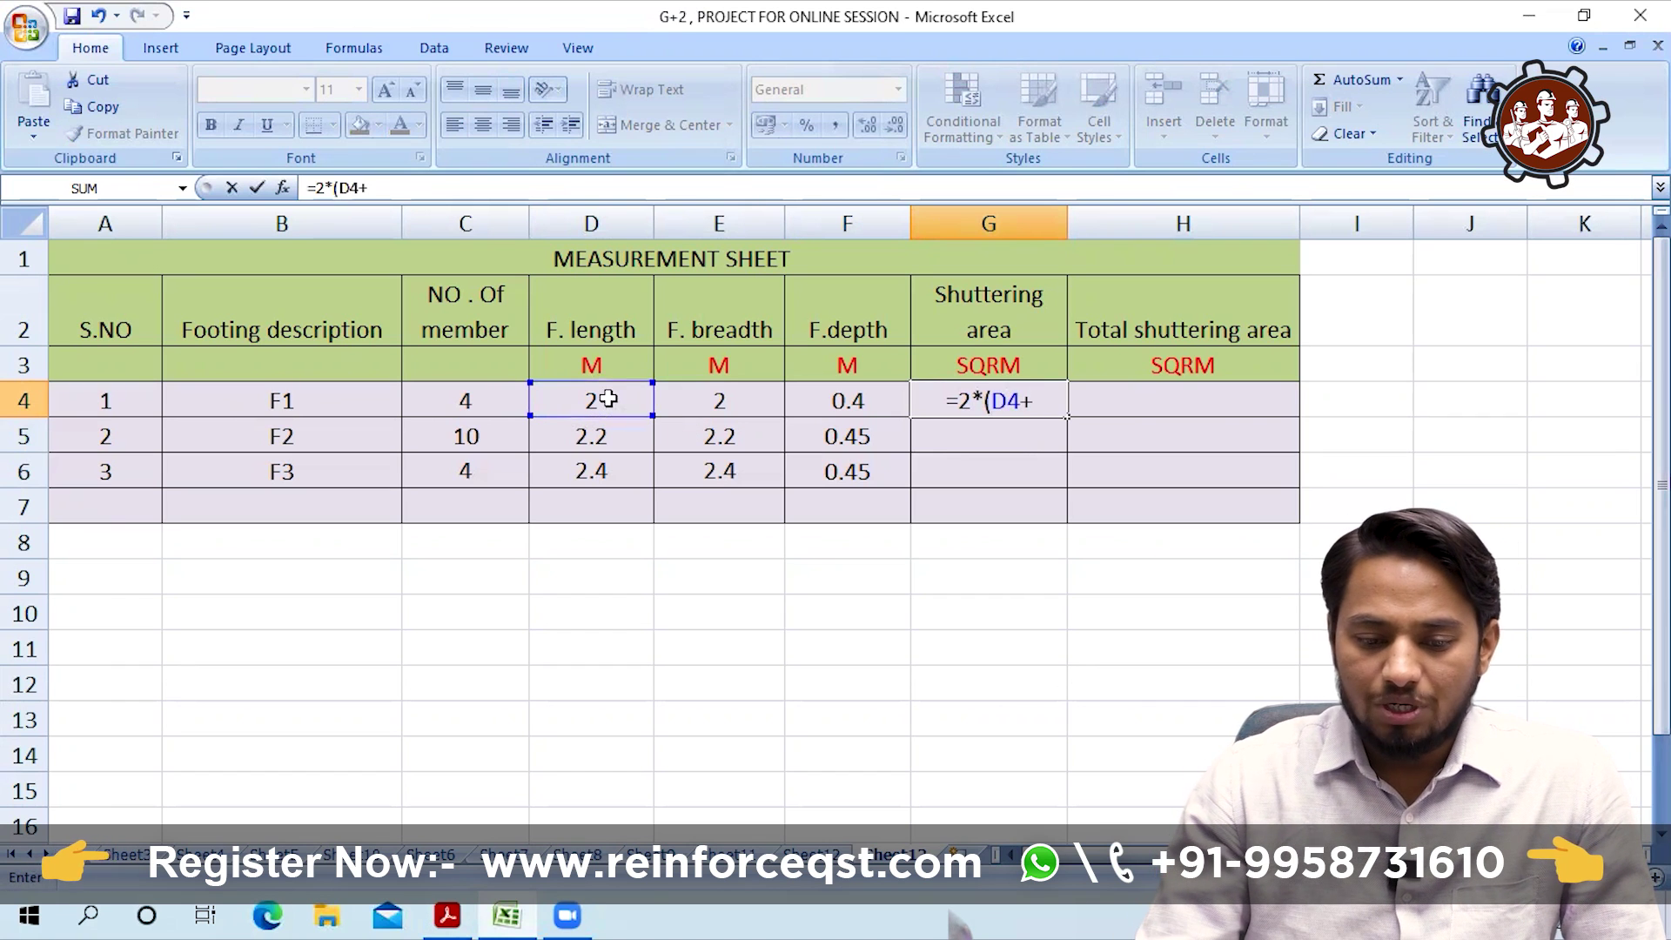
left_click(713, 399)
type(")*")
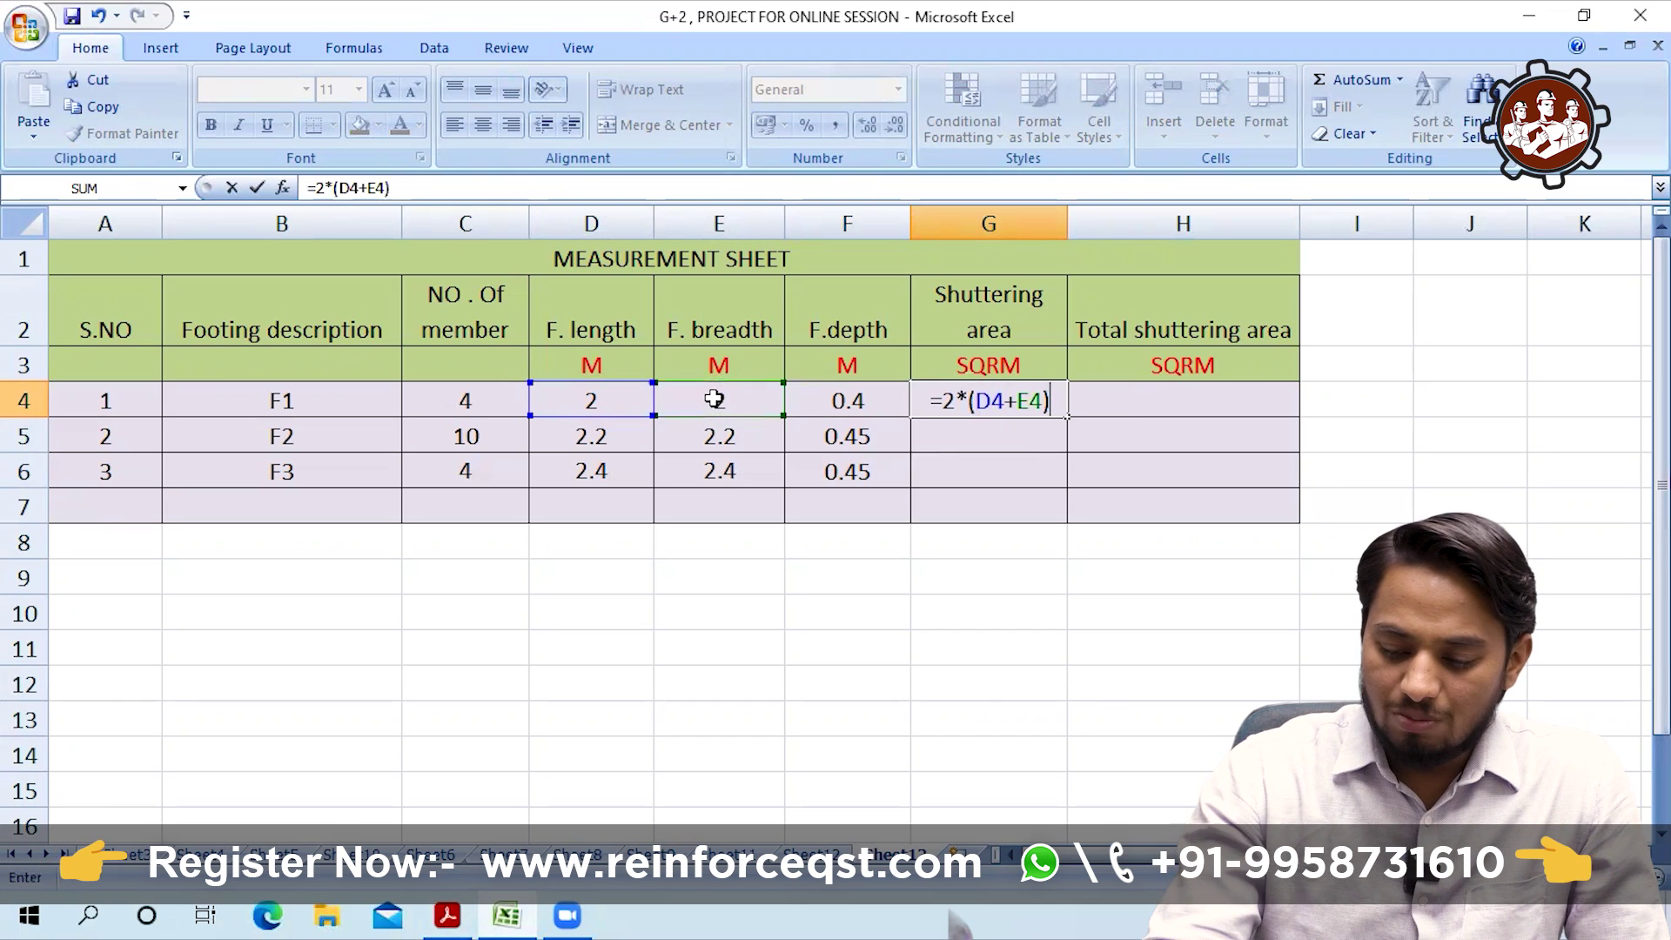
left_click(844, 401)
key("Return")
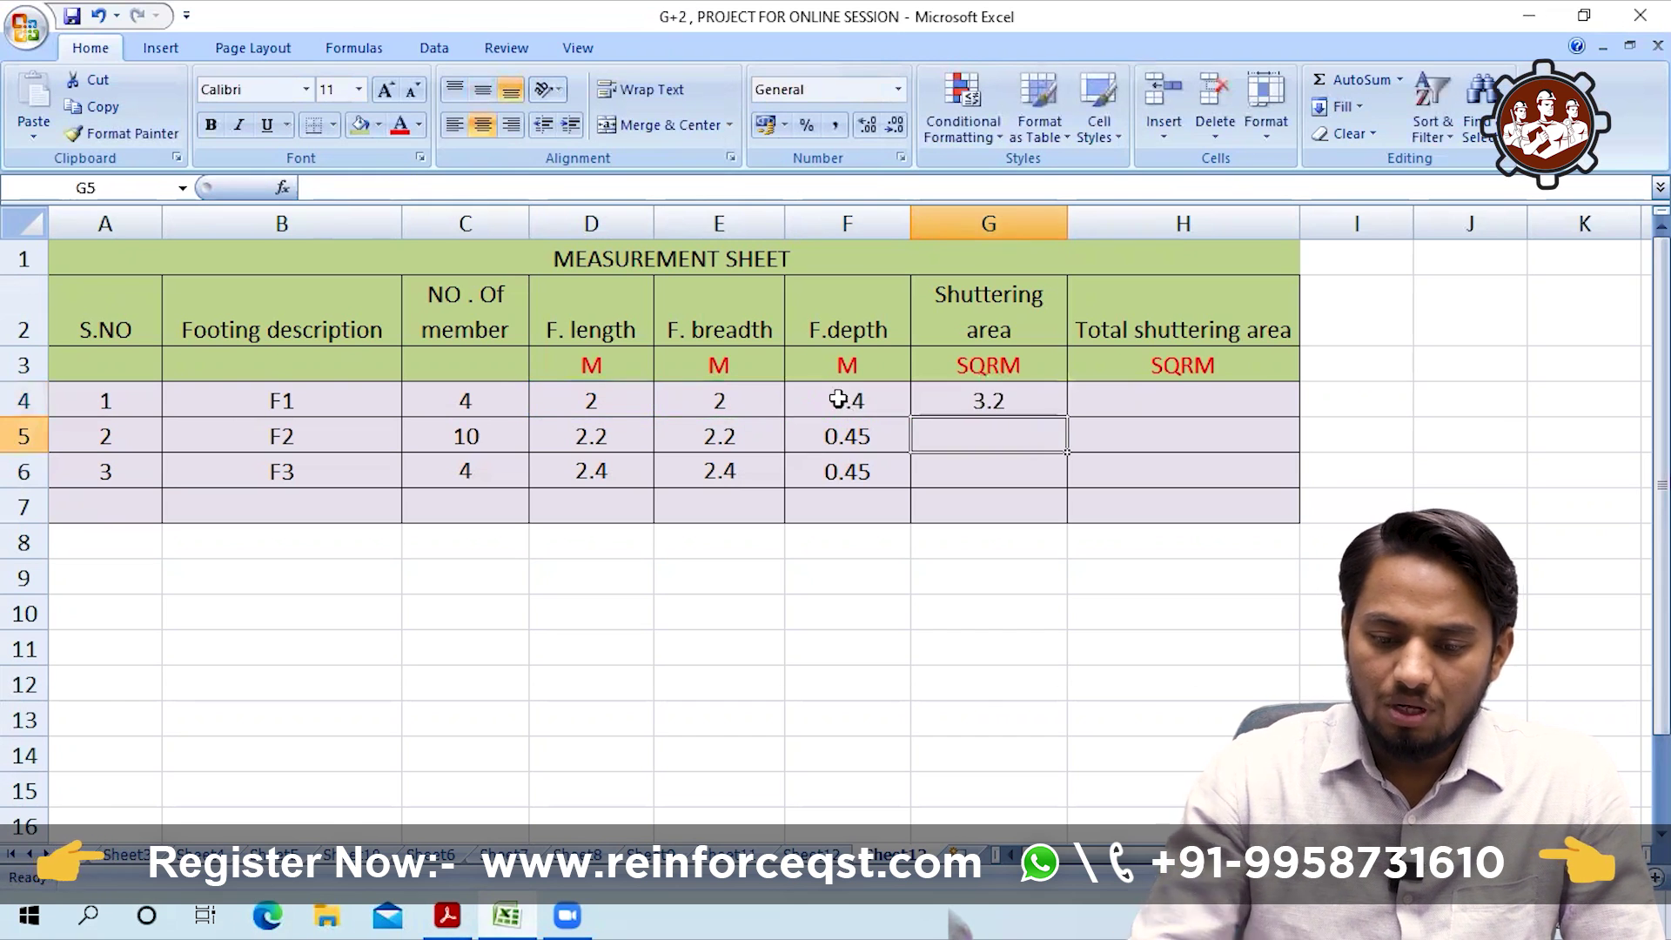
left_click(963, 400)
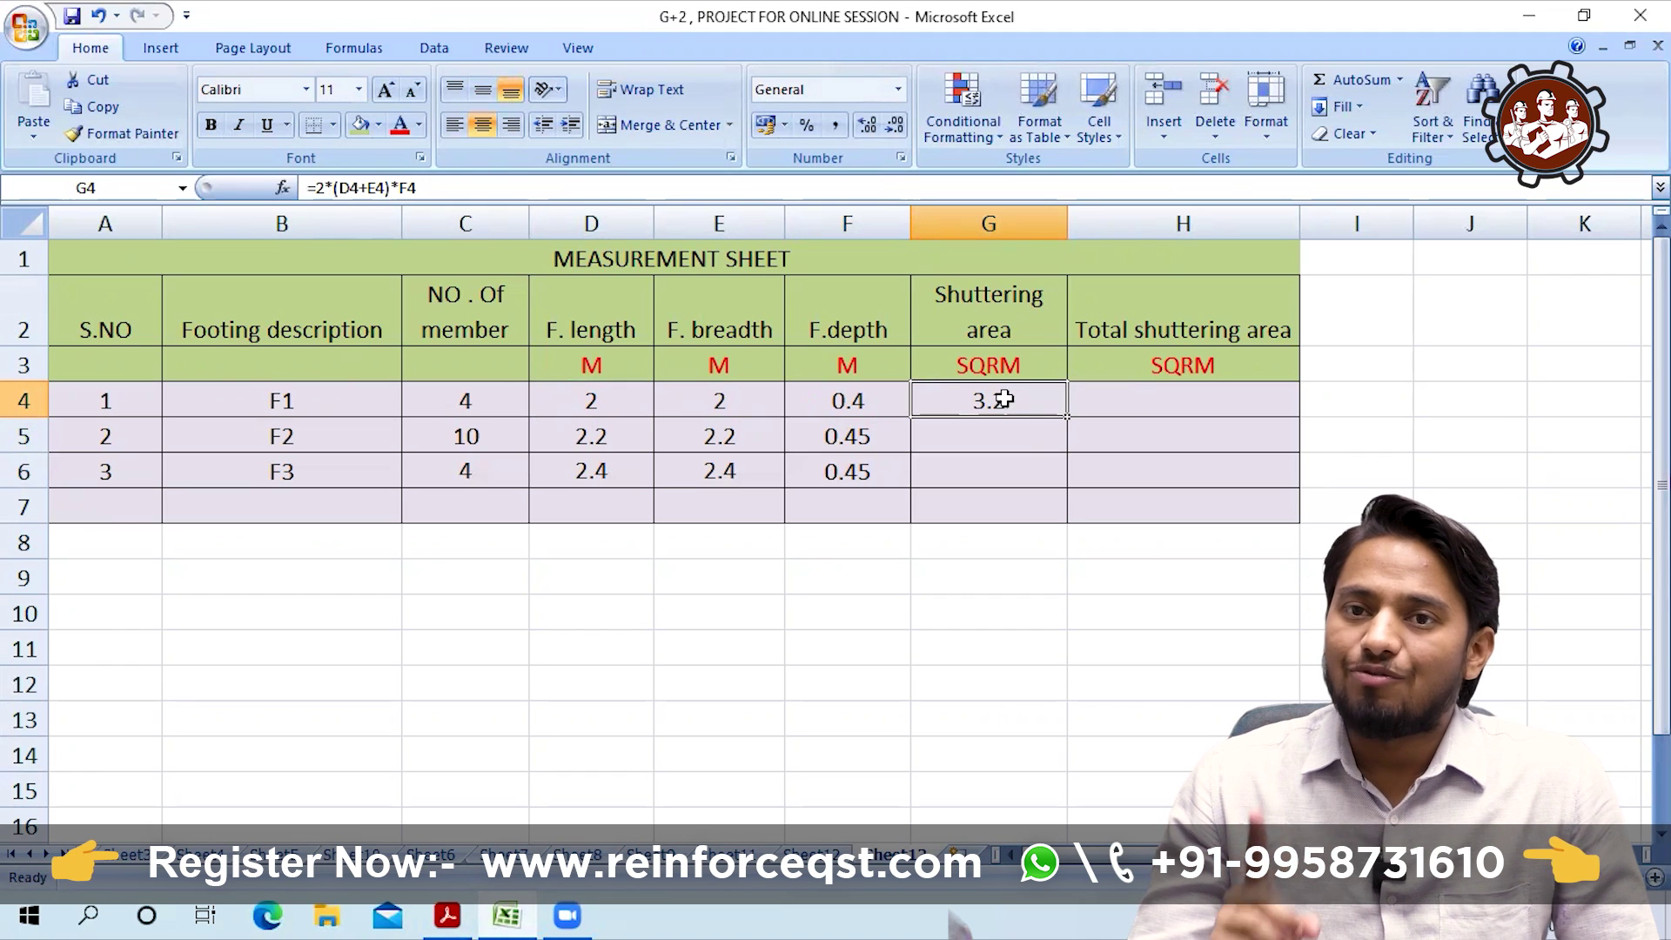
Step: Calculate F1's total shuttering area in H4 with the formula =G4*C4
left_click(1117, 402)
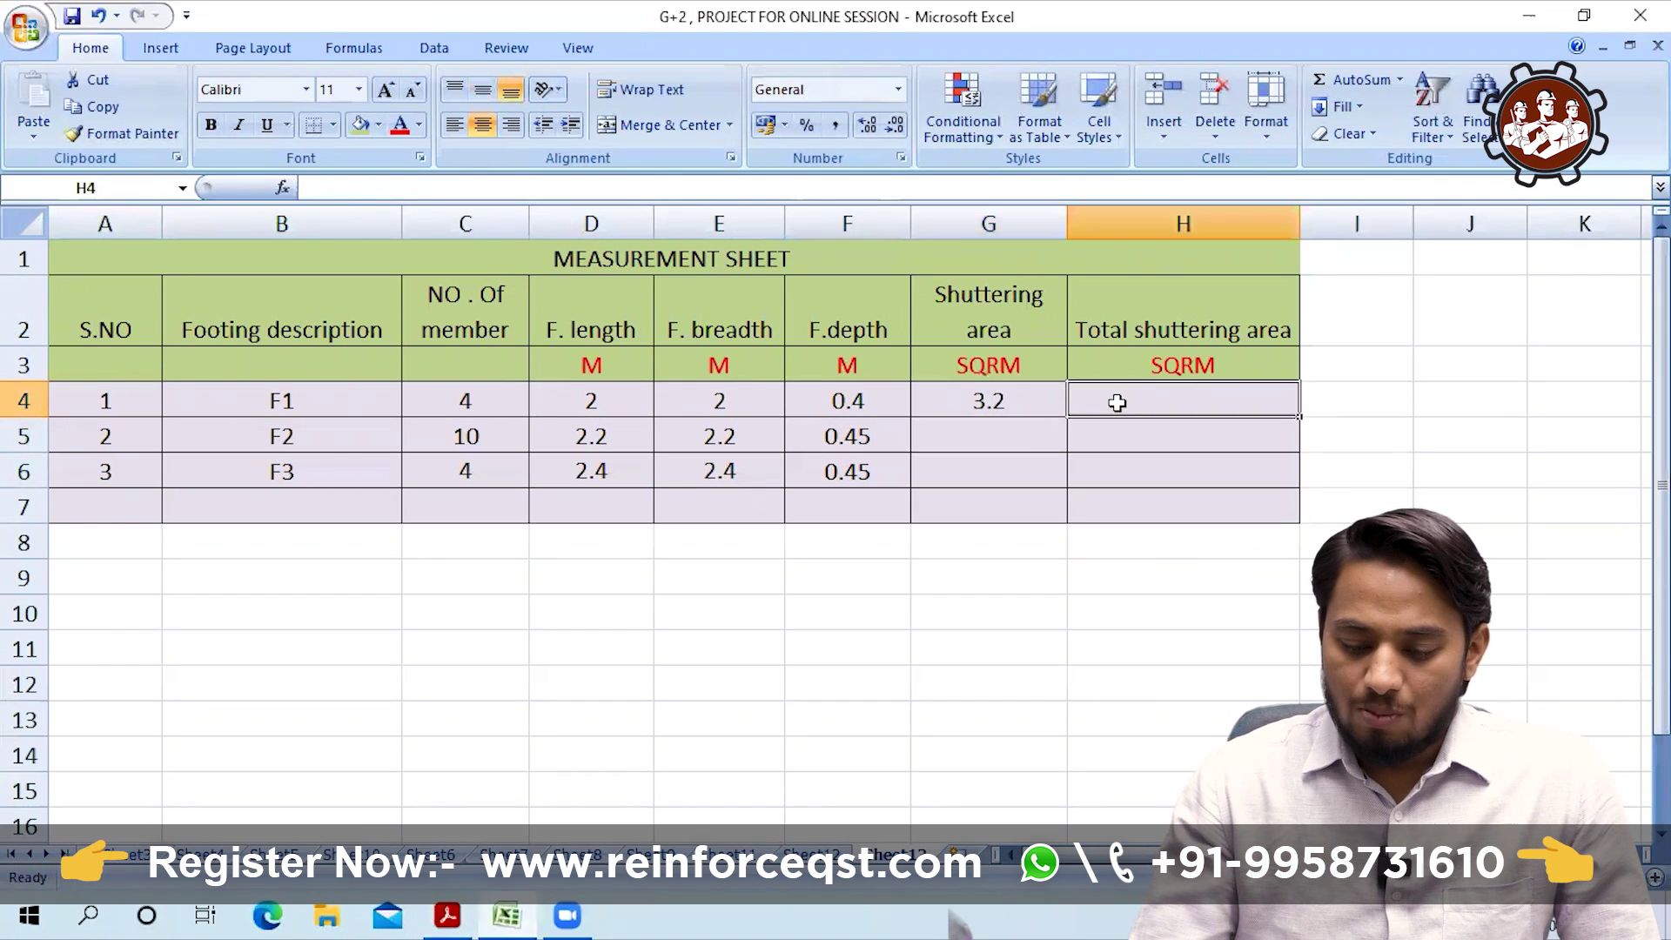
type("=")
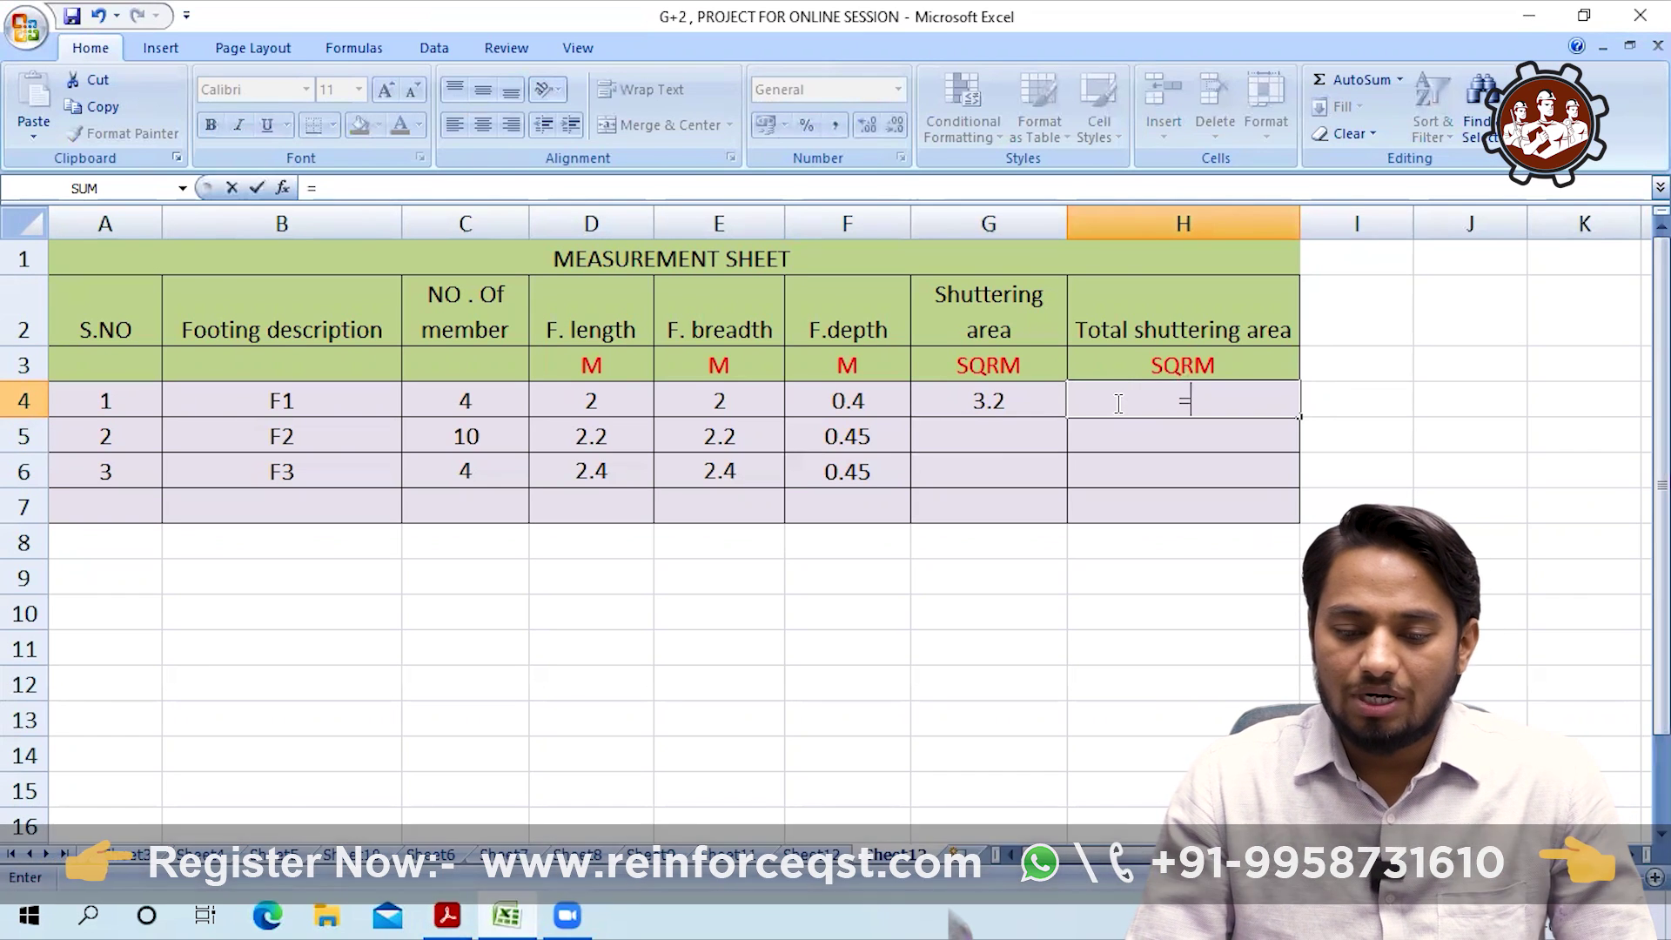
left_click(983, 400)
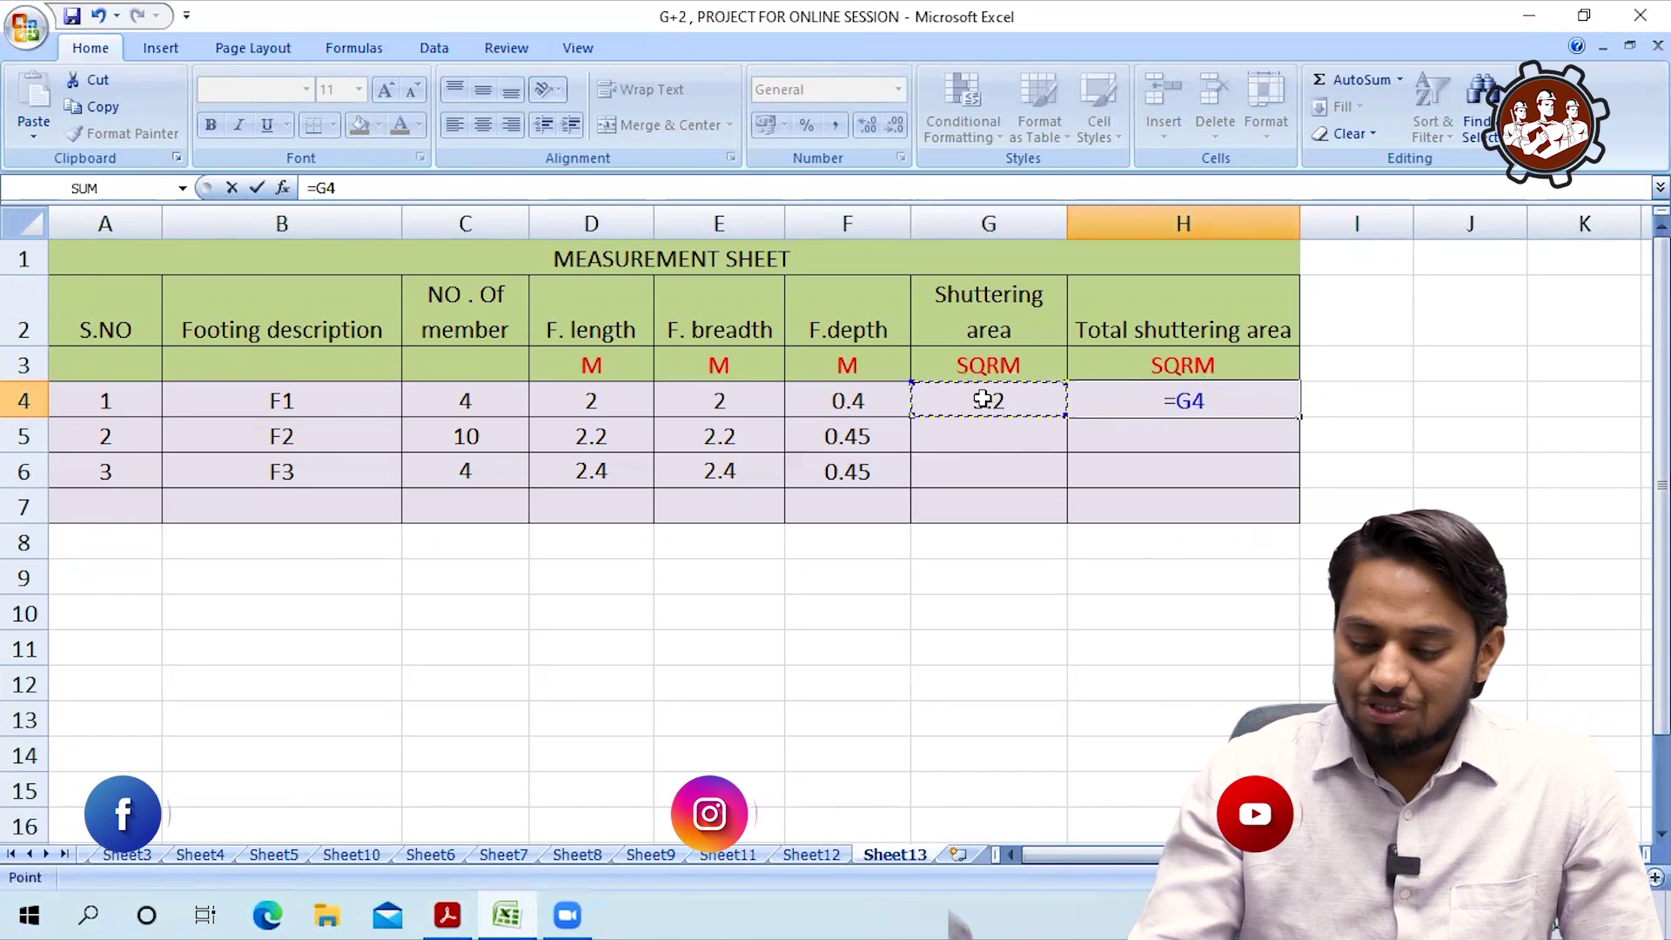
type("*")
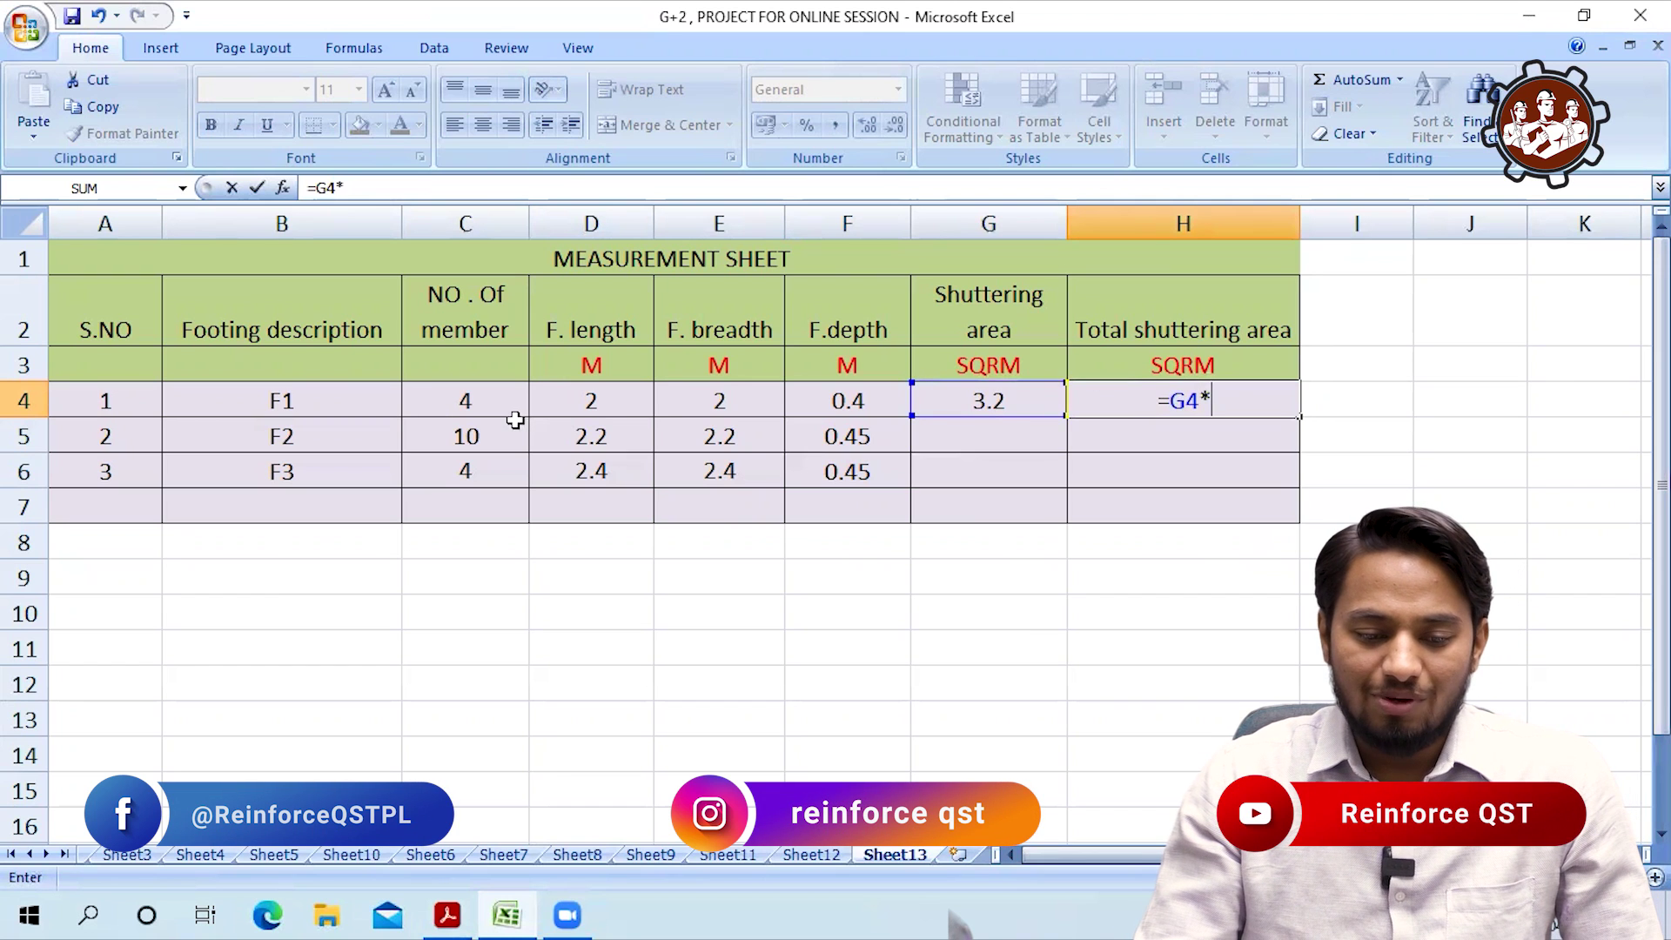
left_click(466, 402)
key("Return")
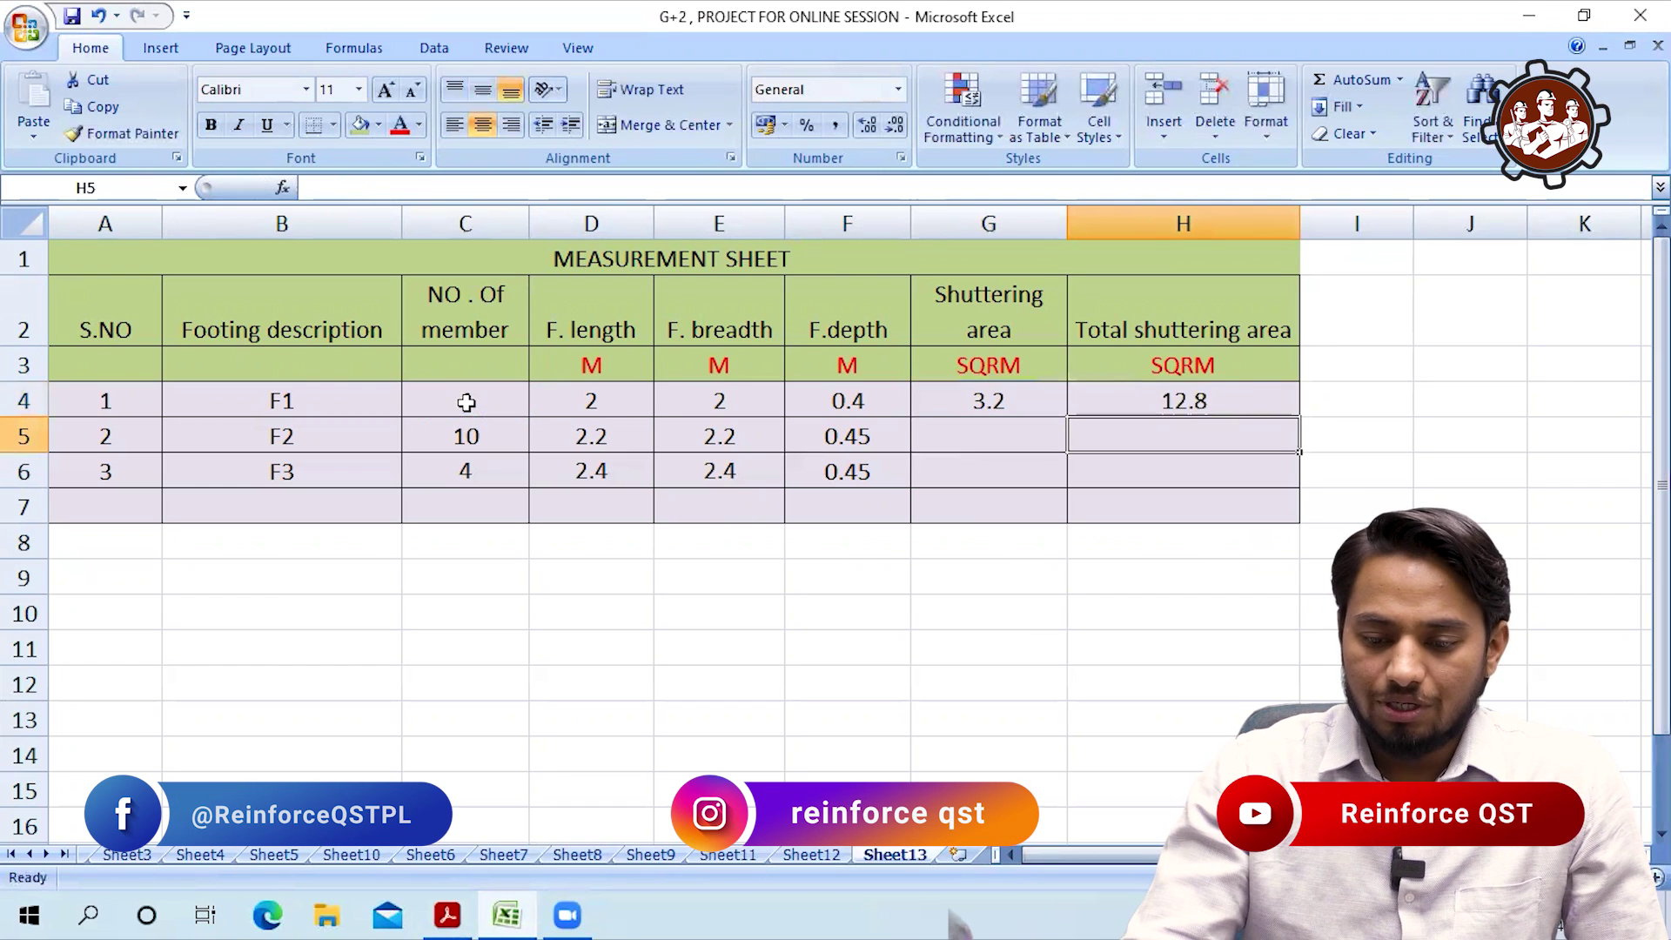
left_click(1181, 401)
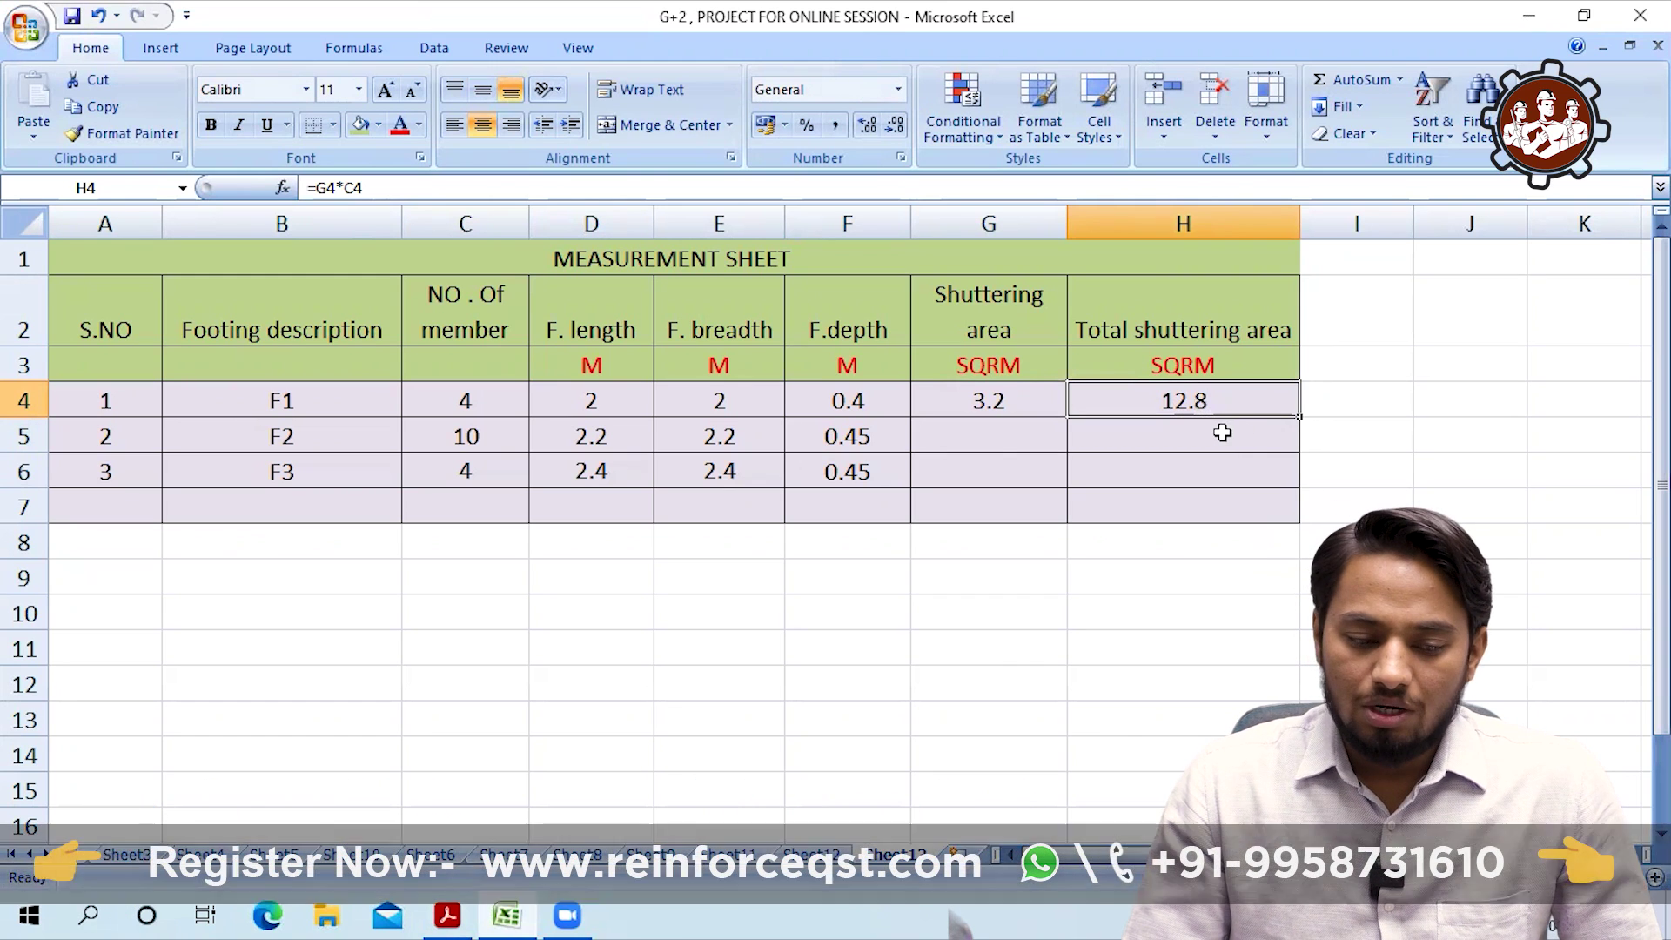
left_click(21, 400)
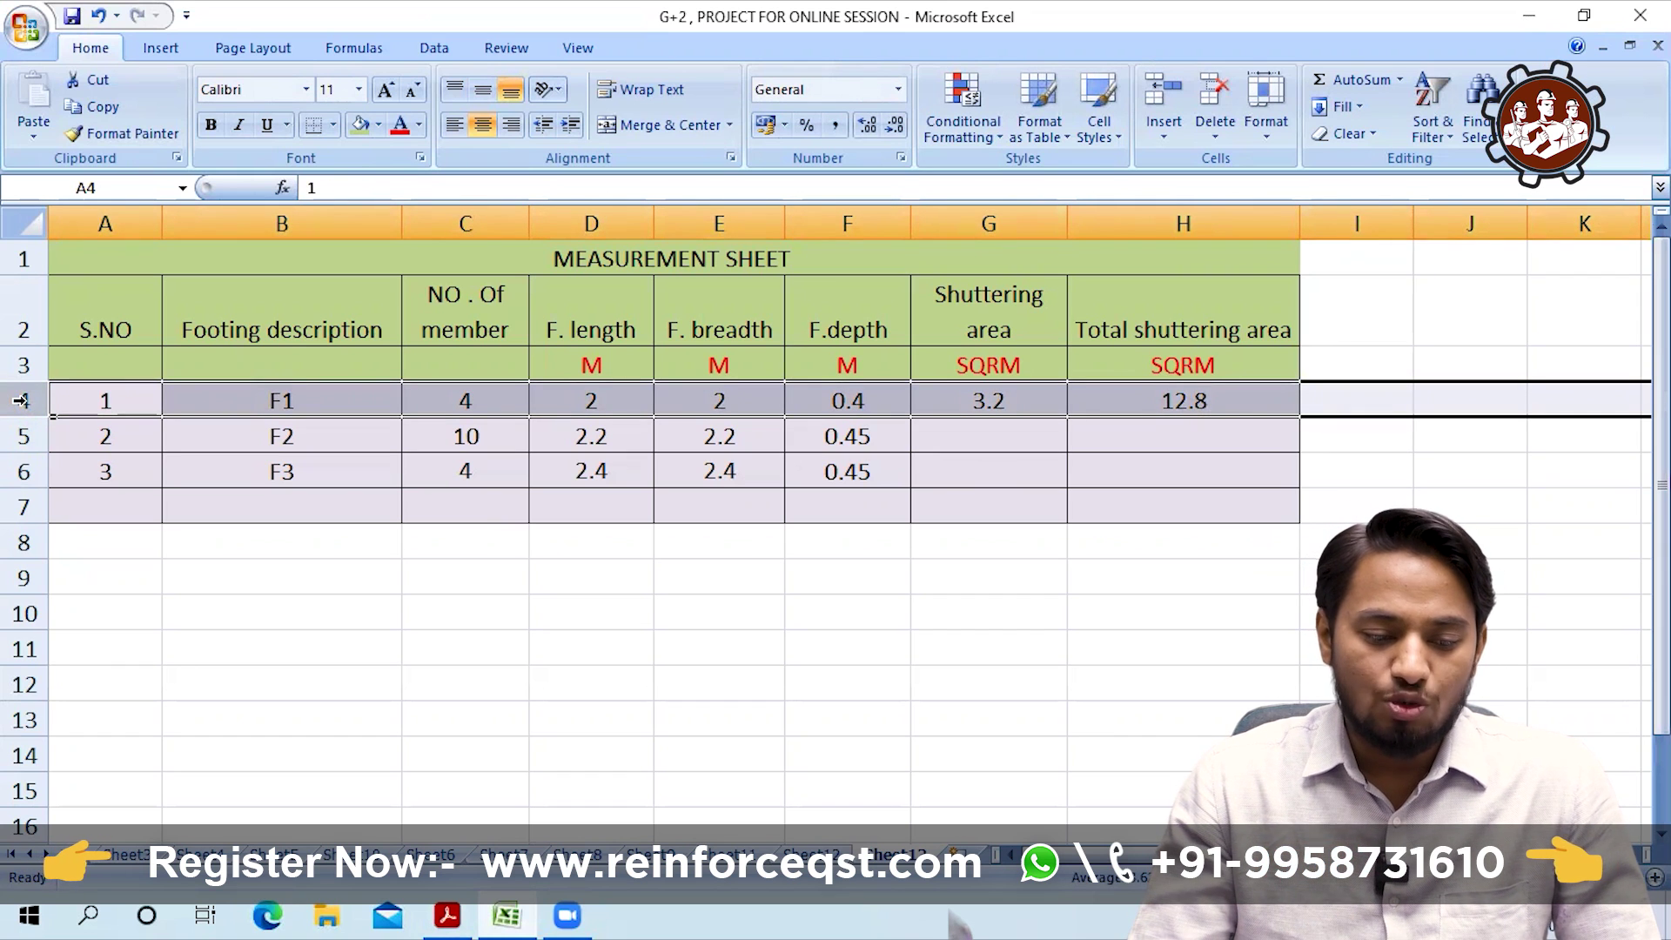
left_click_drag(93, 433, 473, 506)
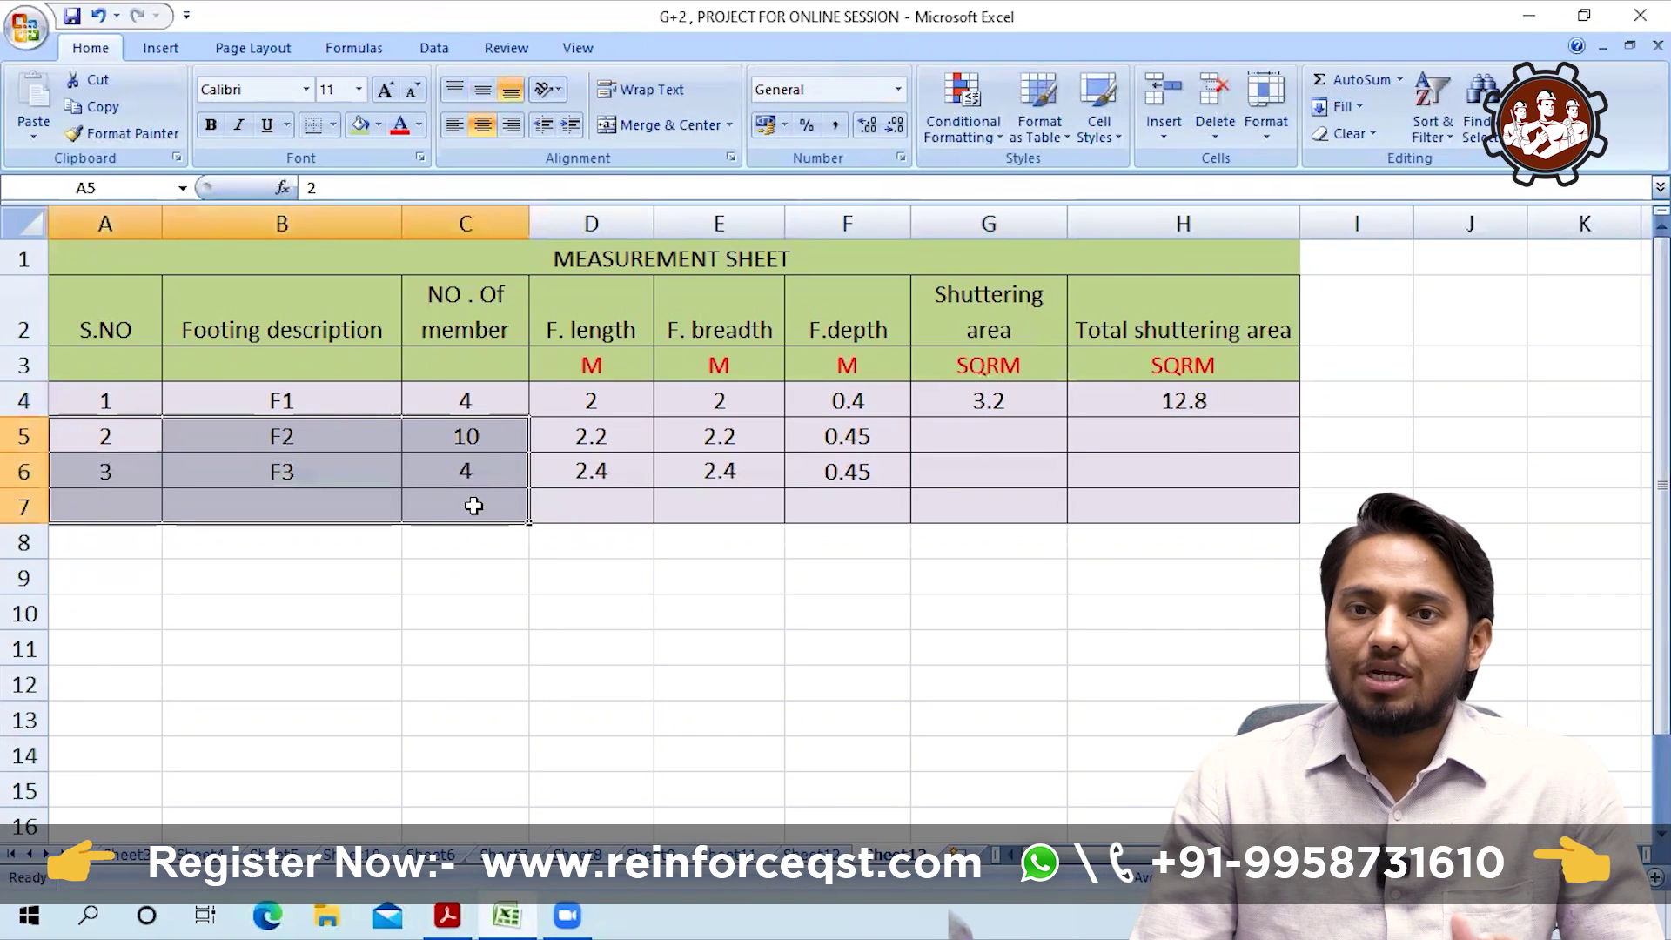
left_click(561, 505)
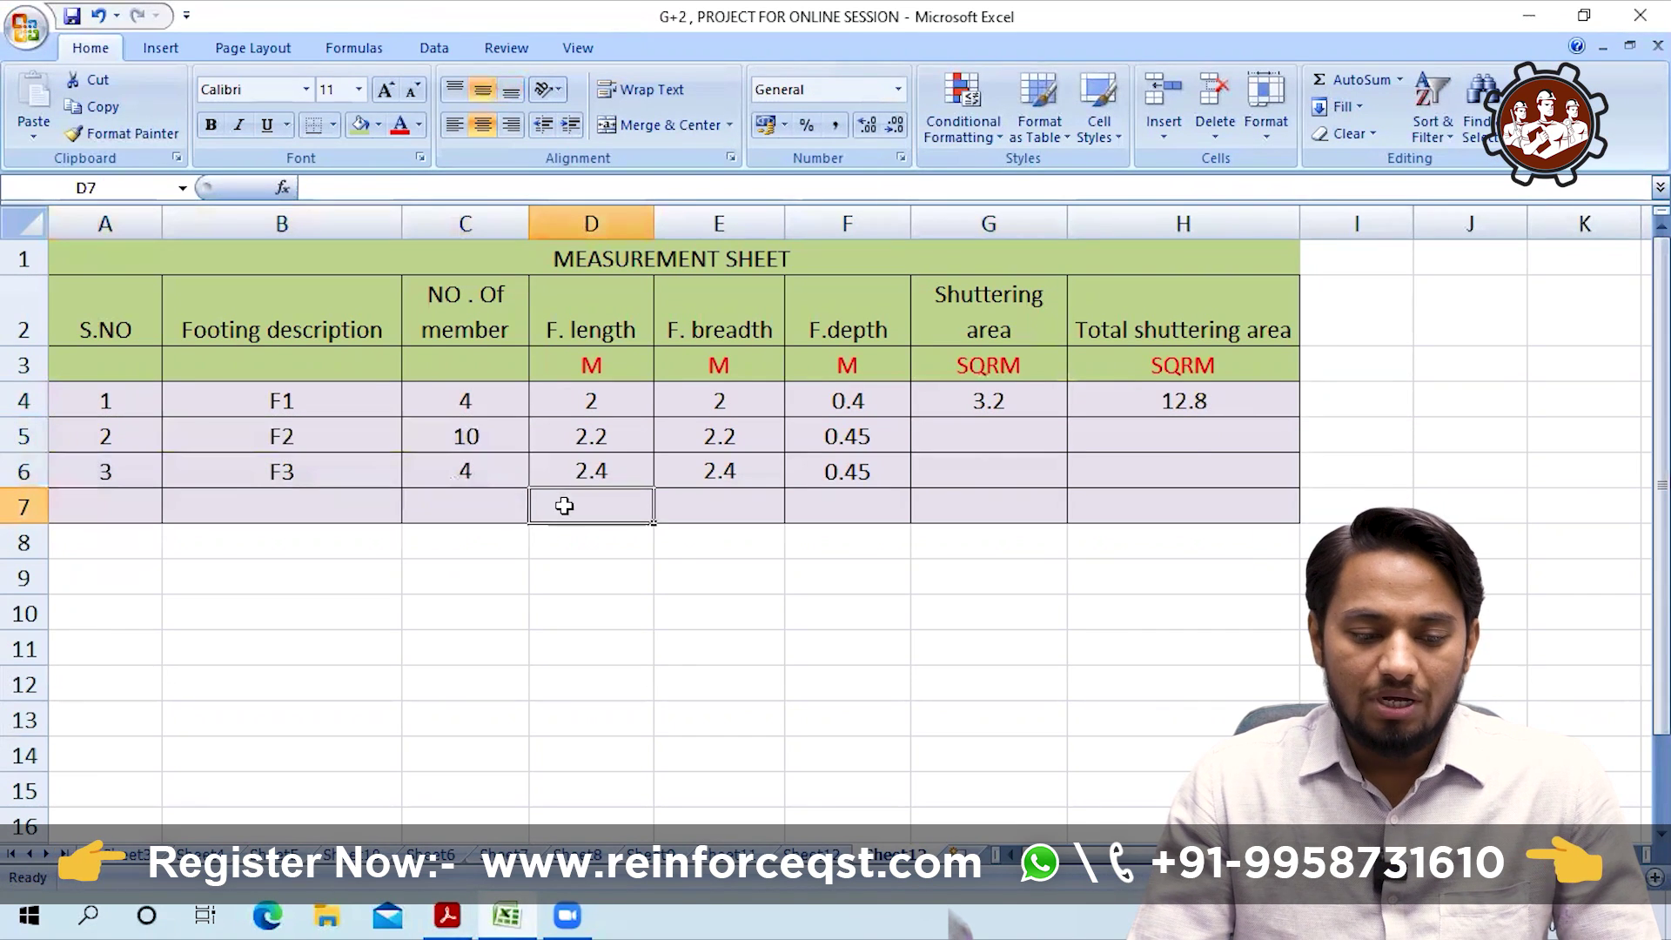
left_click(21, 432)
left_click(95, 468)
left_click_drag(85, 437, 831, 508)
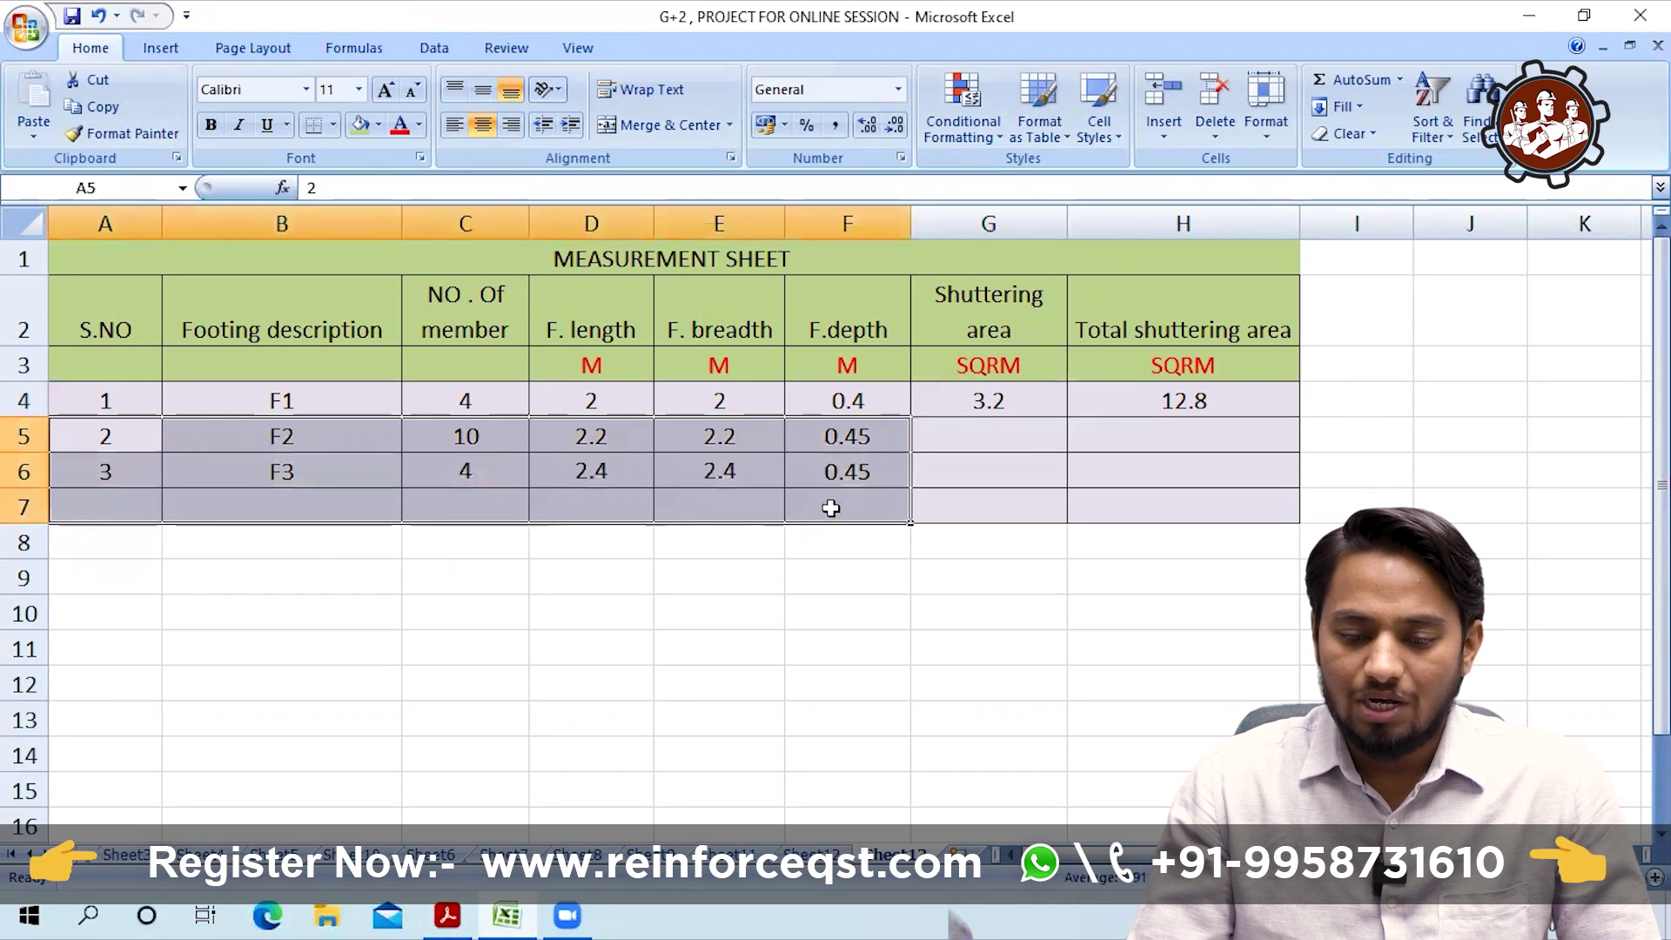
Step: Fill the shuttering area and total shuttering area formulas from row 4 down to the F2 and F3 rows
left_click(1029, 398)
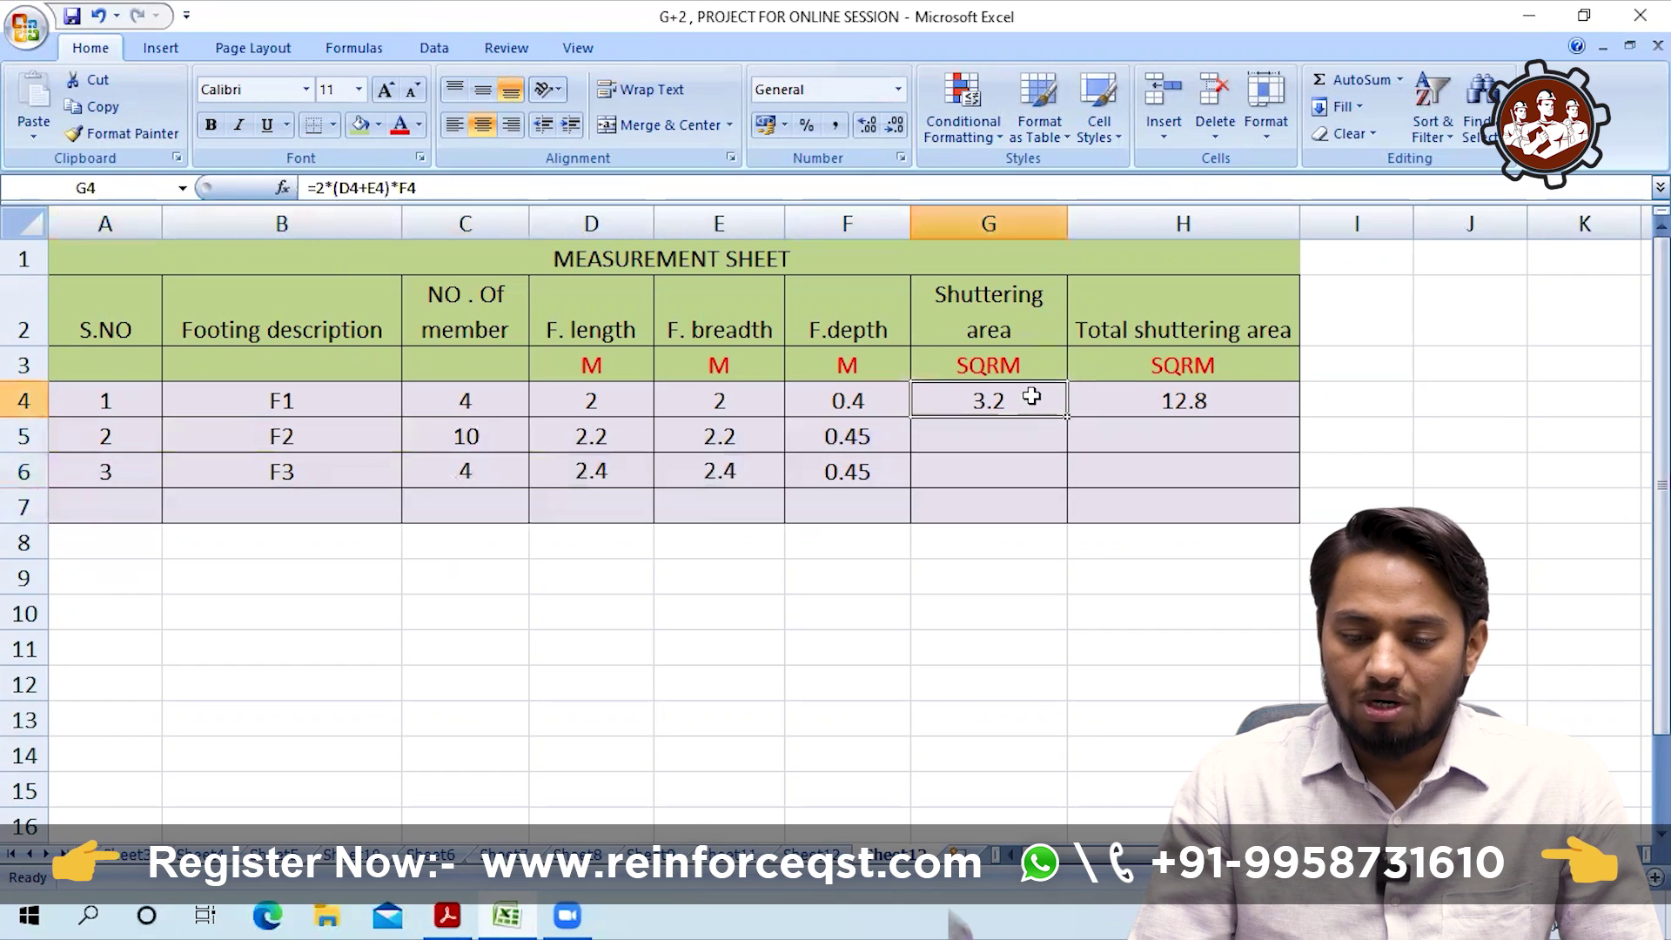
left_click_drag(1067, 416, 1071, 485)
left_click(1180, 399)
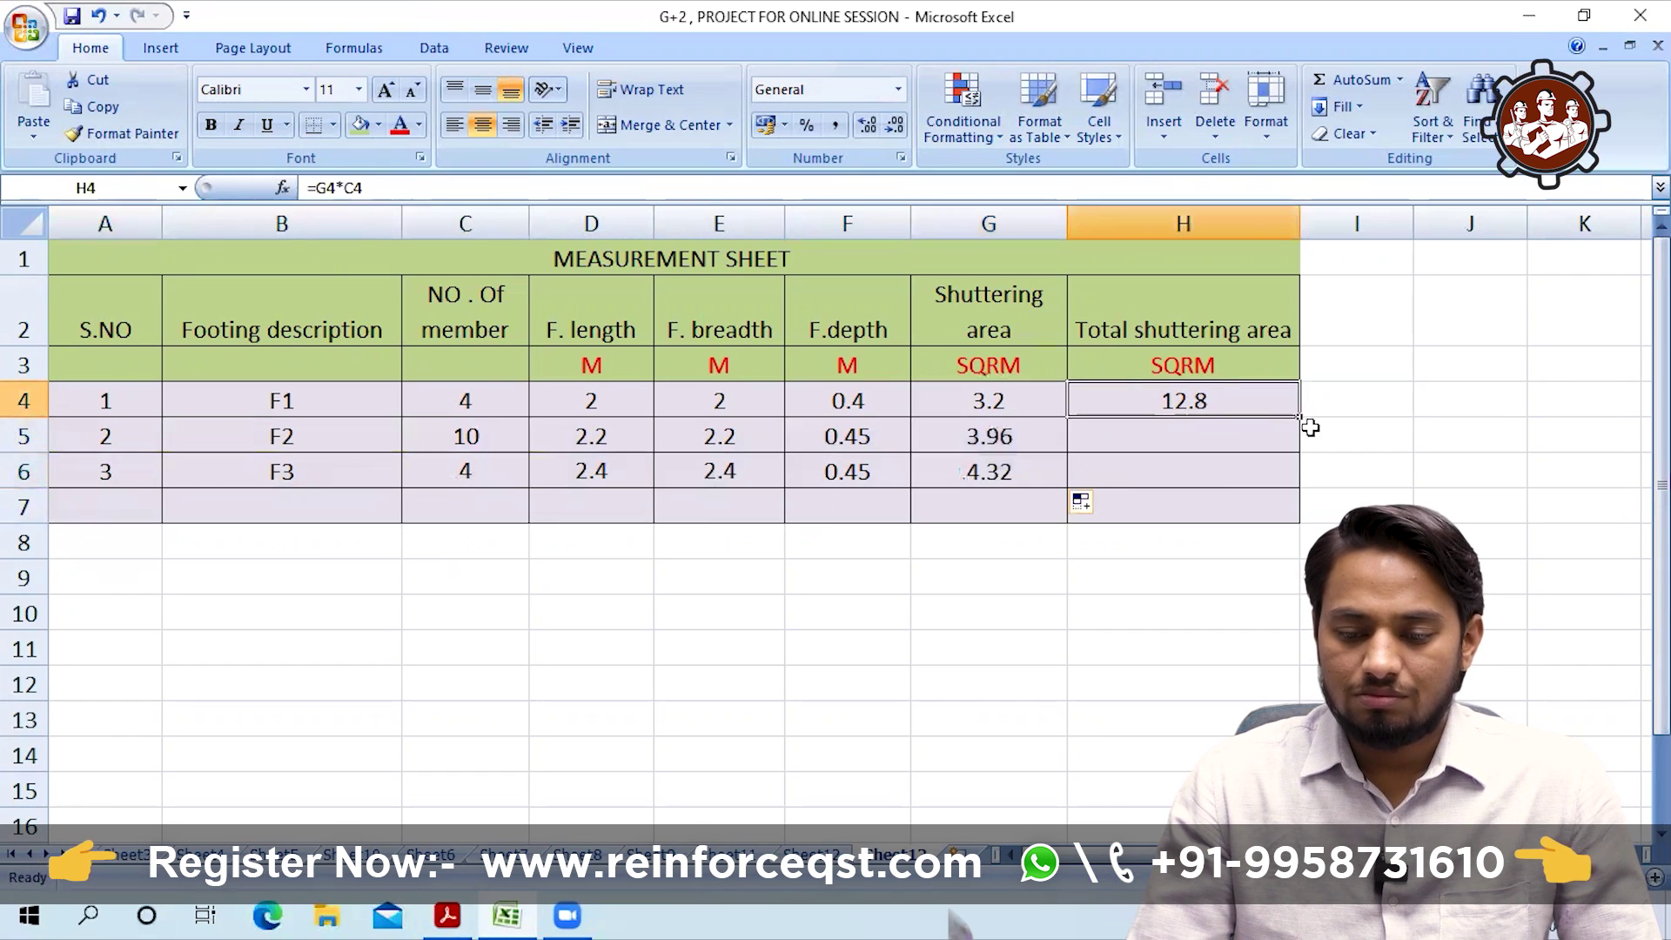
left_click_drag(1297, 416, 1301, 487)
left_click(1032, 613)
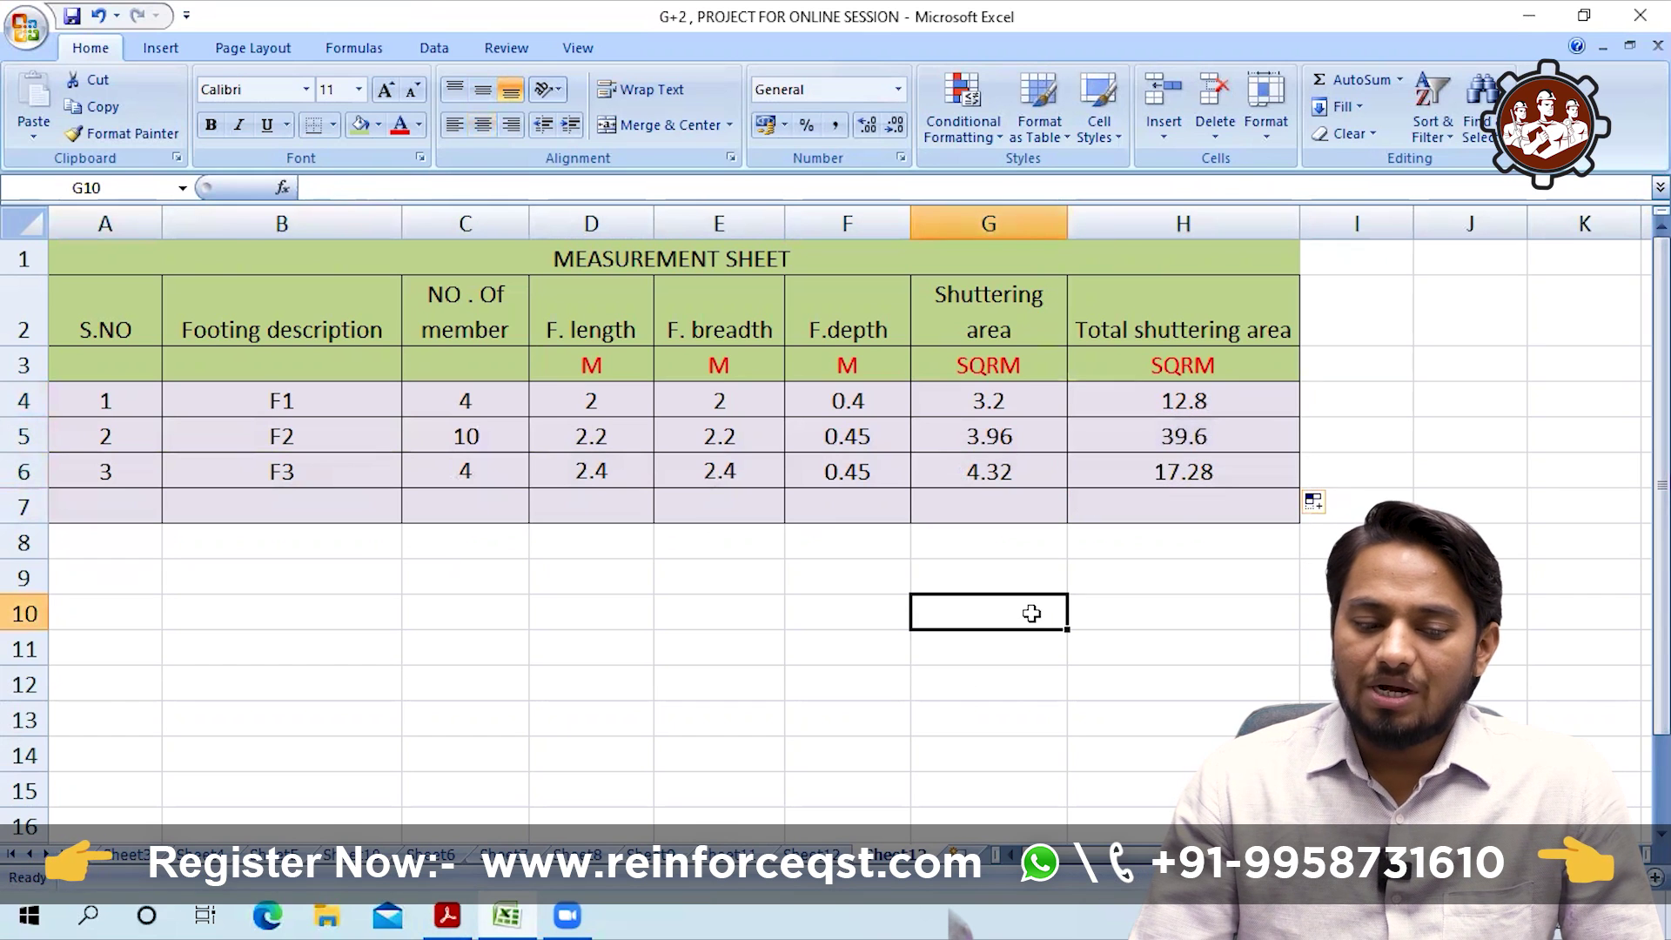
Step: Label cell G7 below the shuttering areas as TOTAL
left_click(944, 512)
type("T")
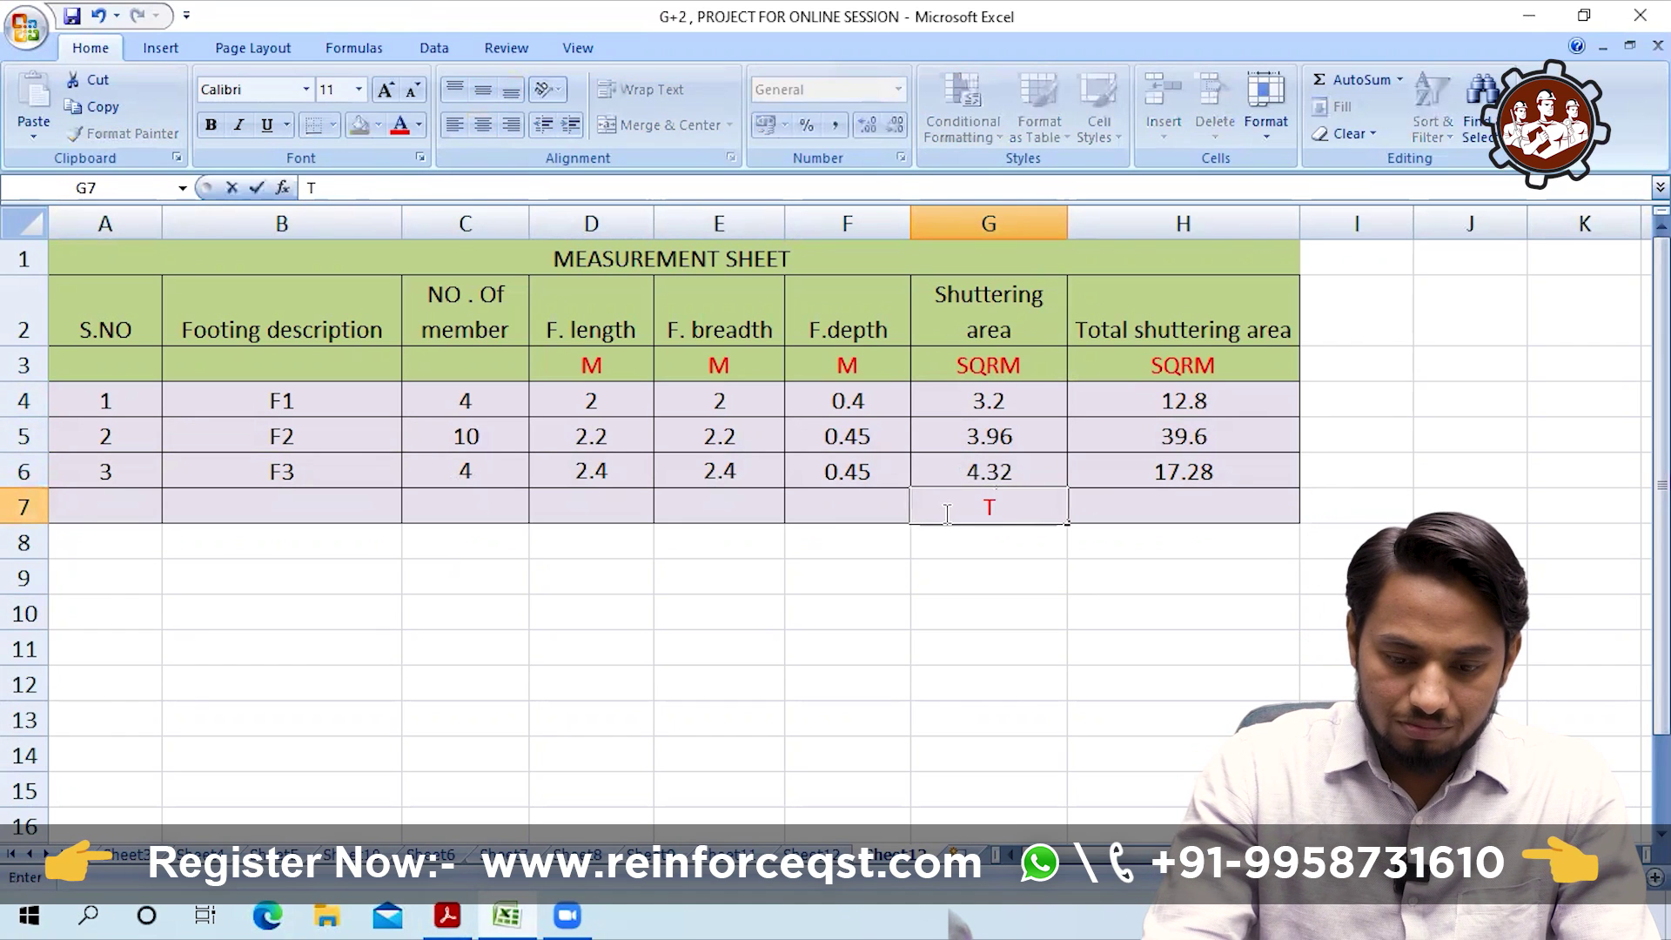
type("OTAL")
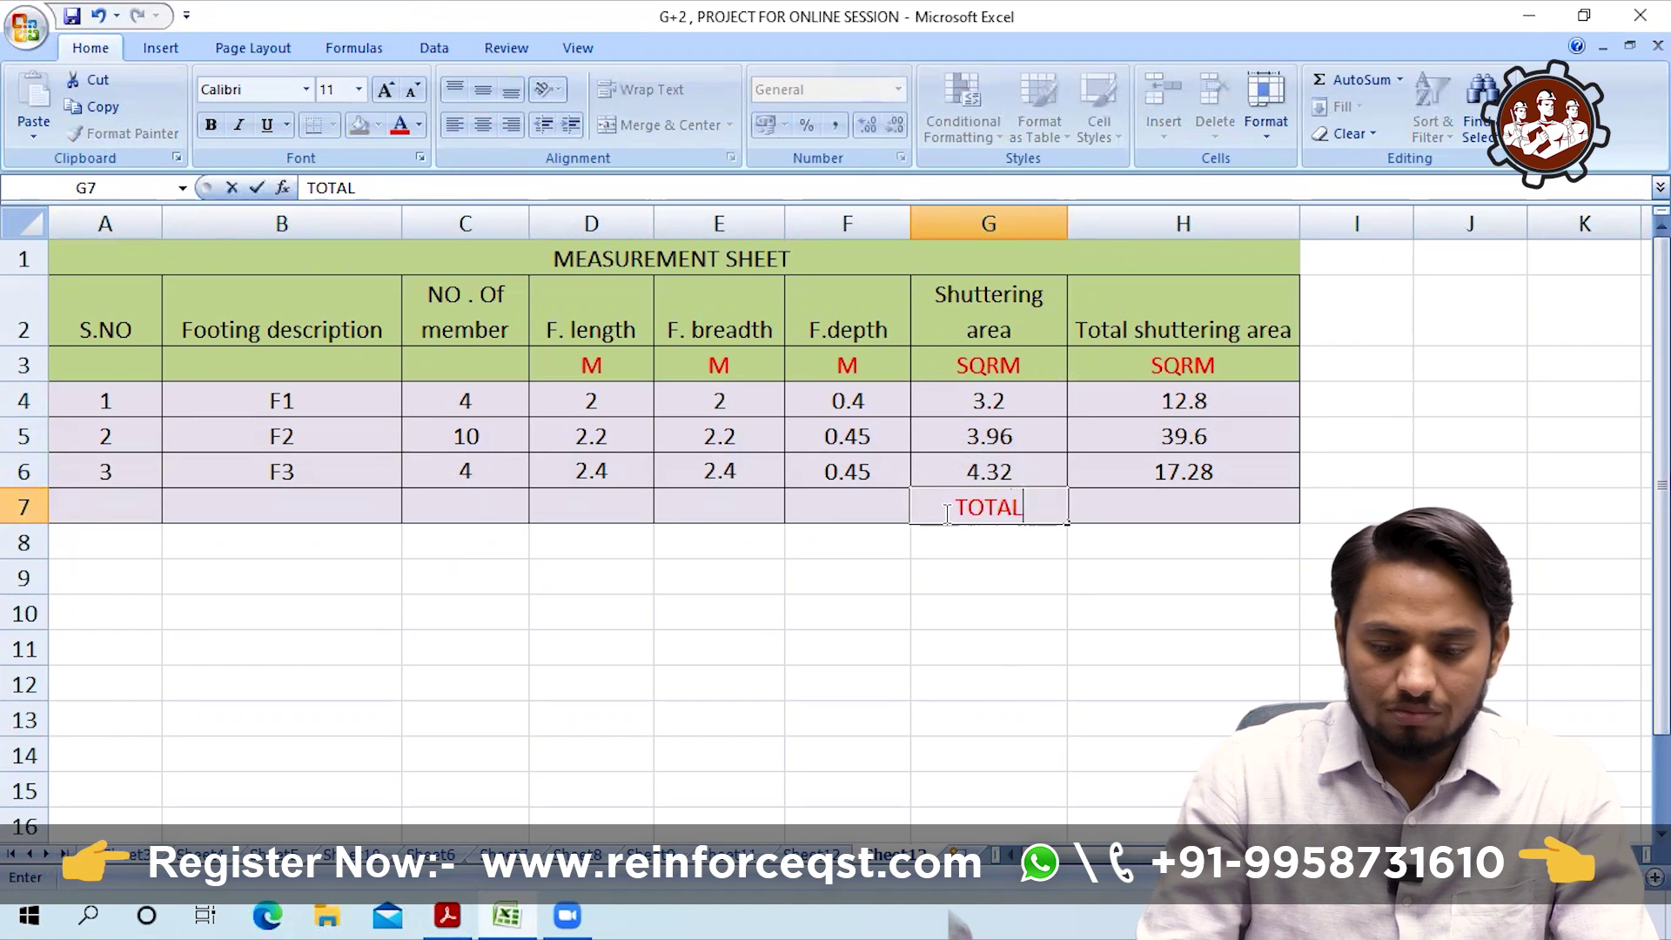
left_click(810, 682)
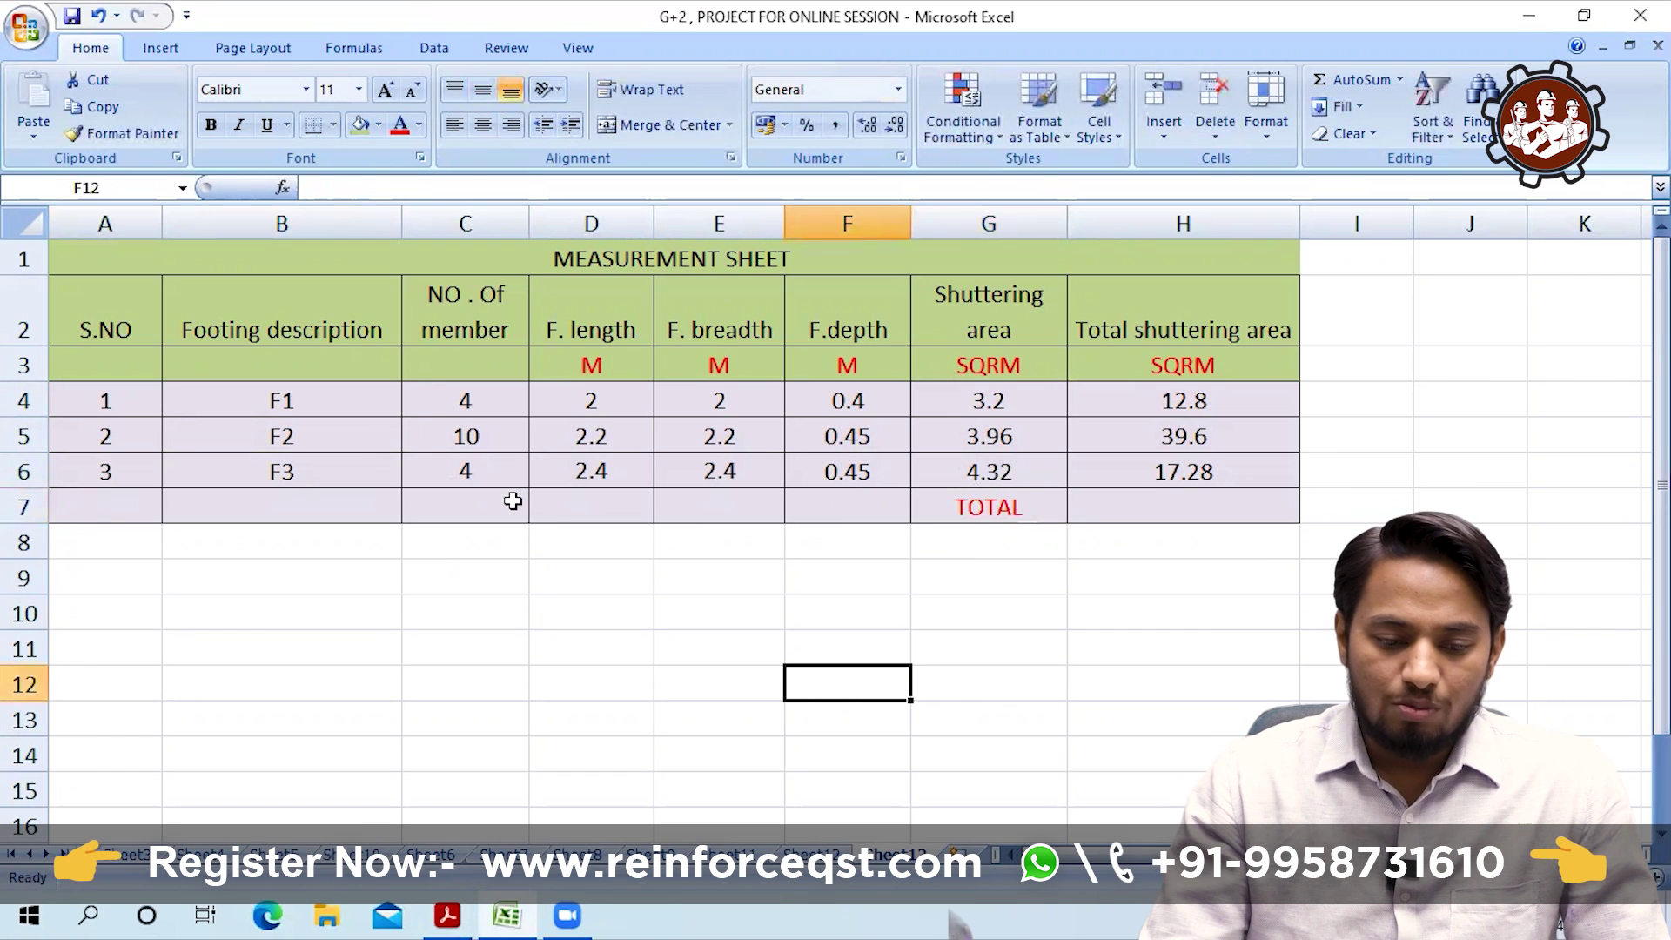
Step: Total the number of members for F1 to F3 (C4:C6) in cell C7 using AutoSum
left_click_drag(437, 396, 453, 470)
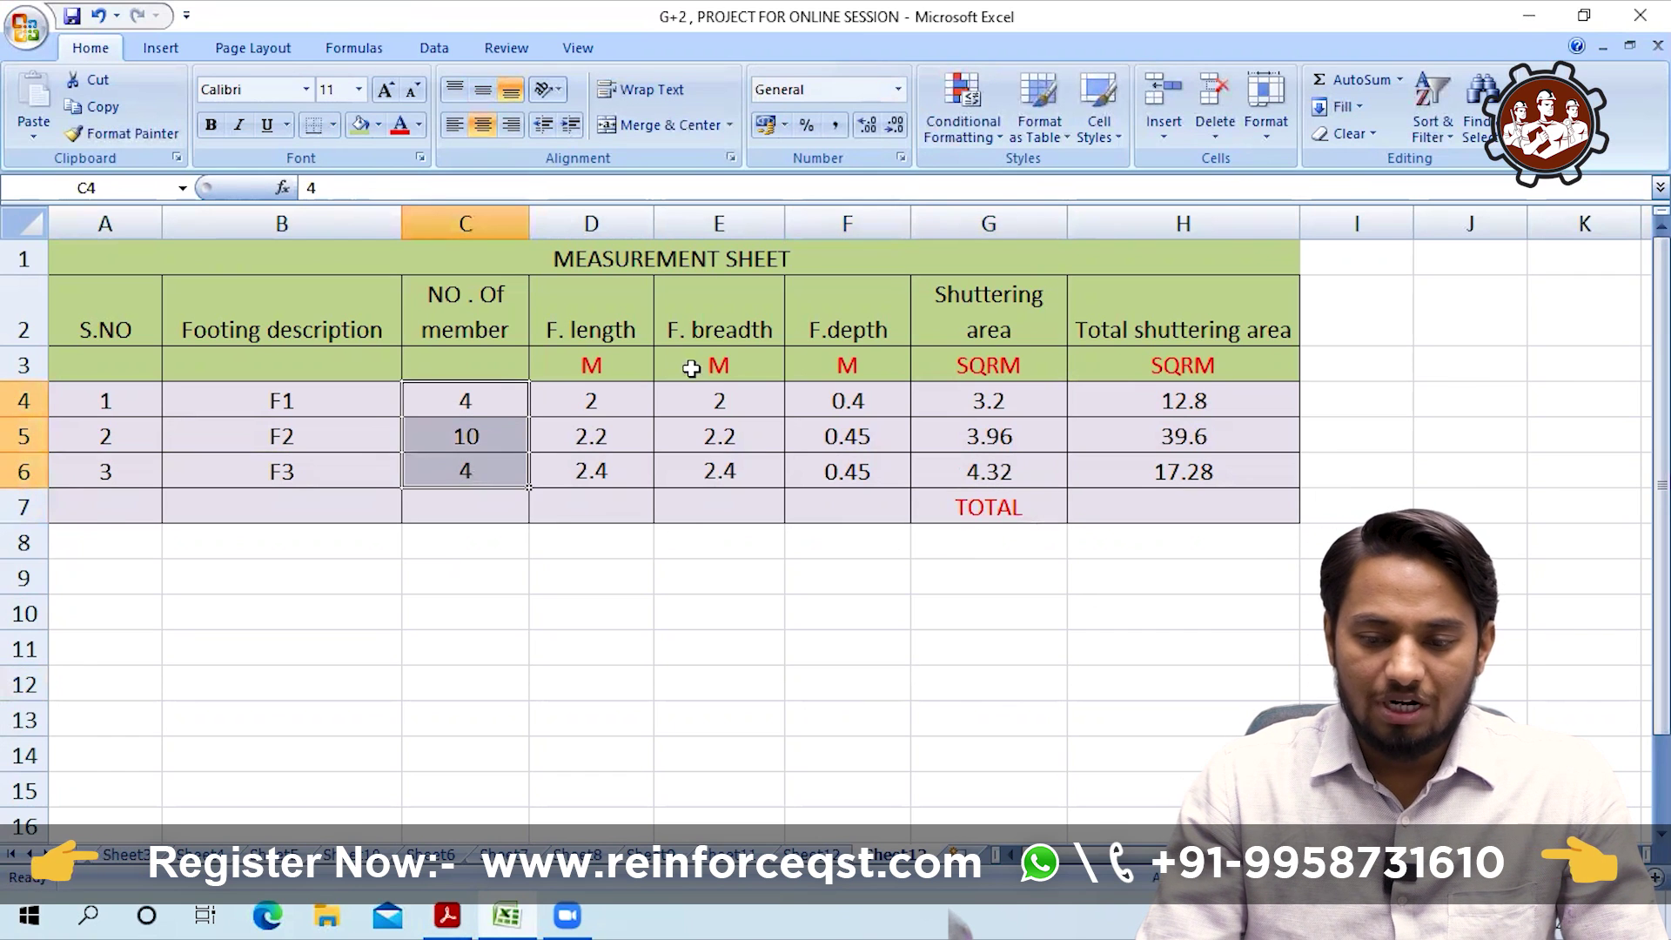
left_click(1344, 77)
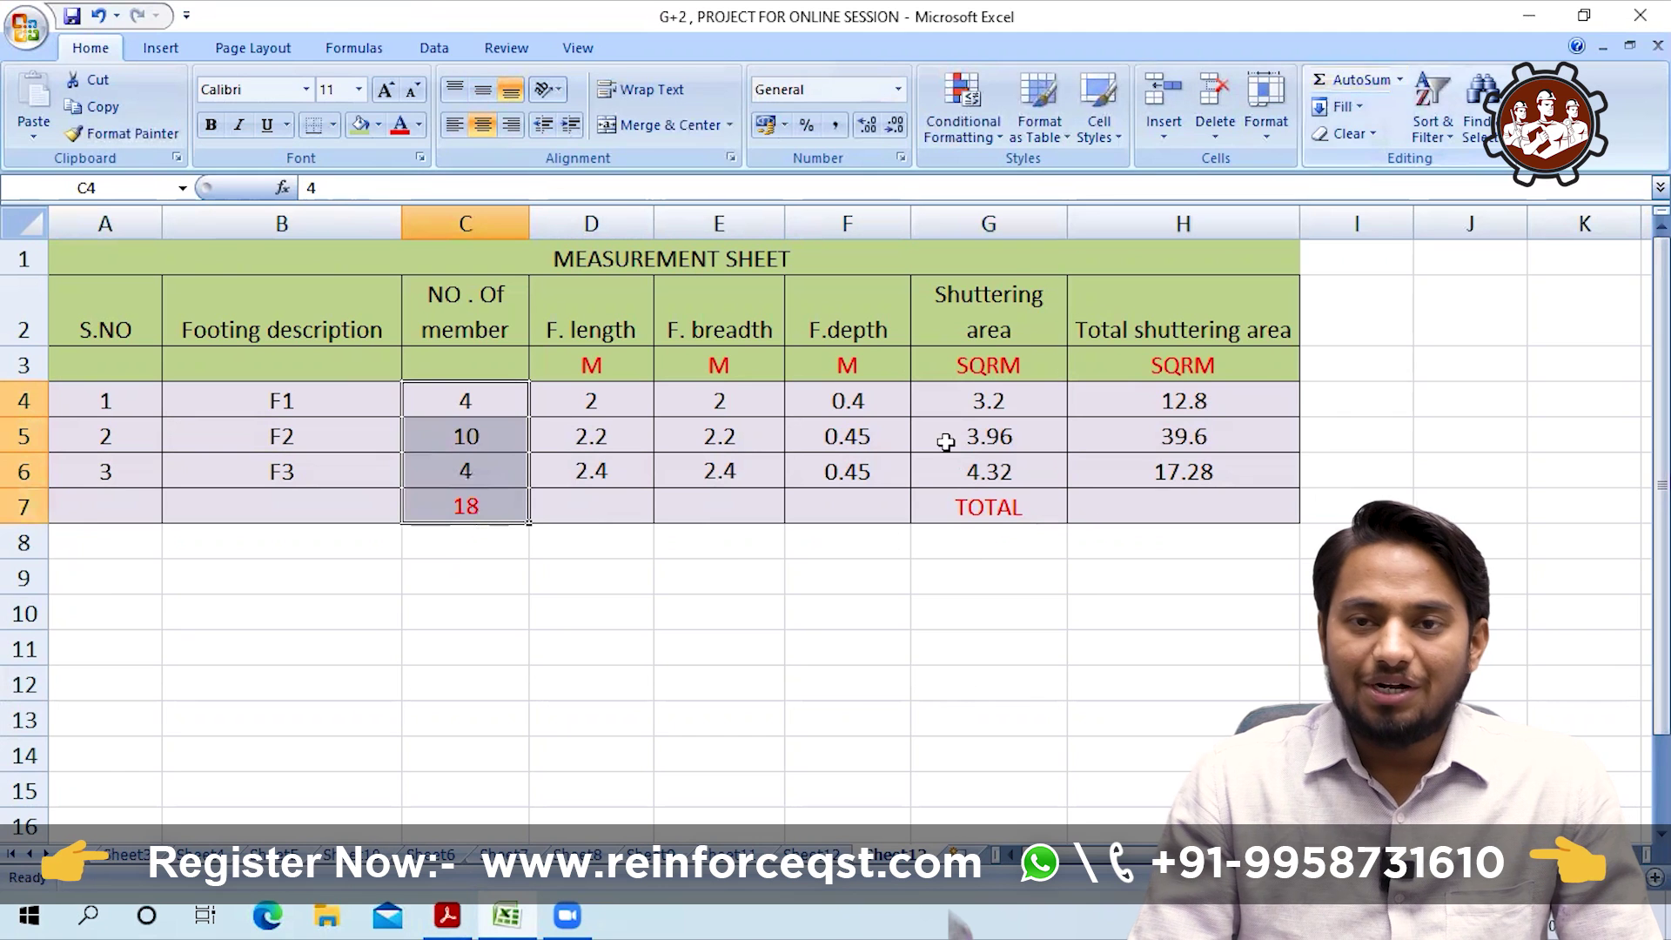
left_click(738, 570)
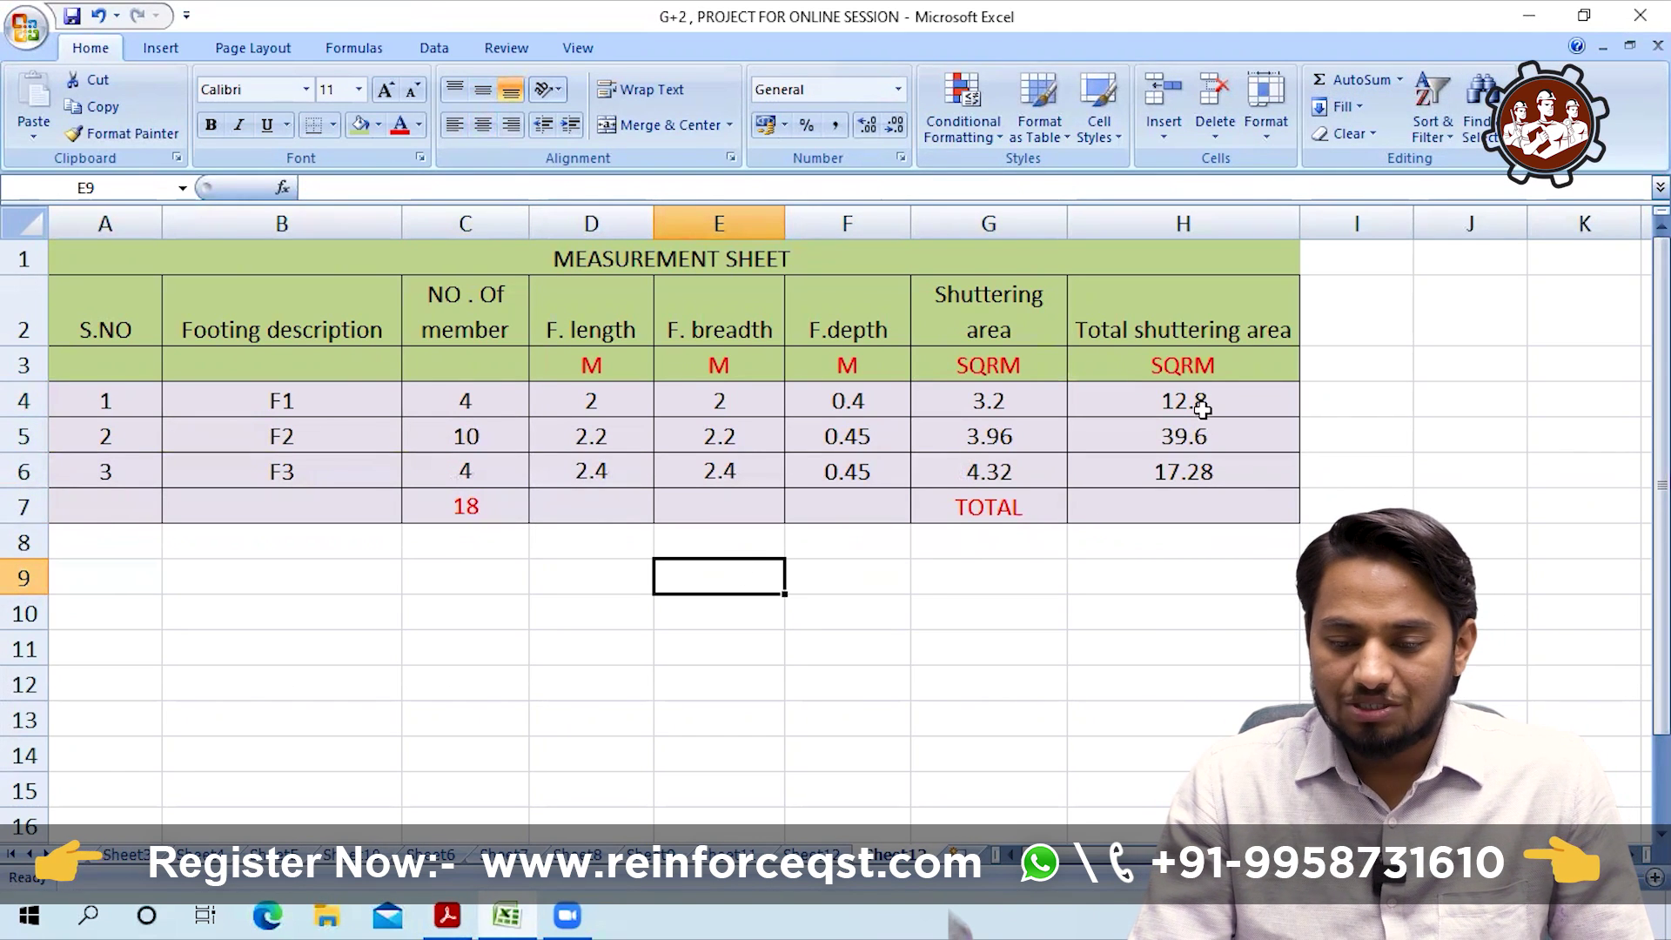
Step: Sum the total shuttering areas H4:H6 in cell H7 using AutoSum, and review the sum formulas in C7 and H7
left_click_drag(1207, 415, 1201, 466)
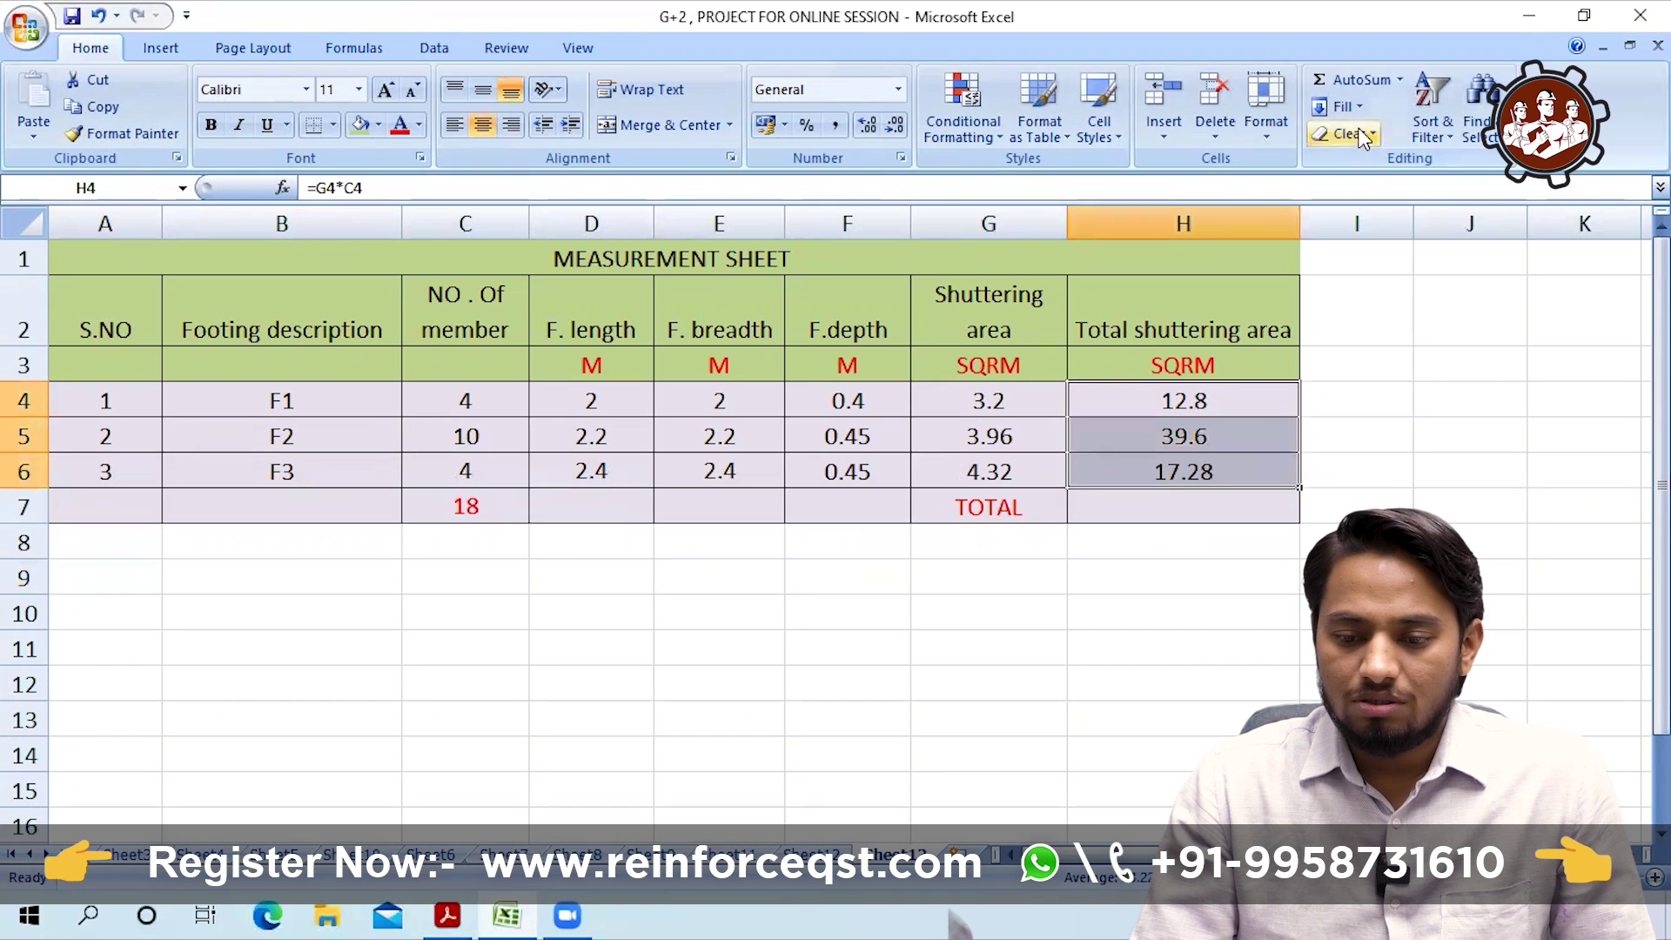
left_click(1358, 78)
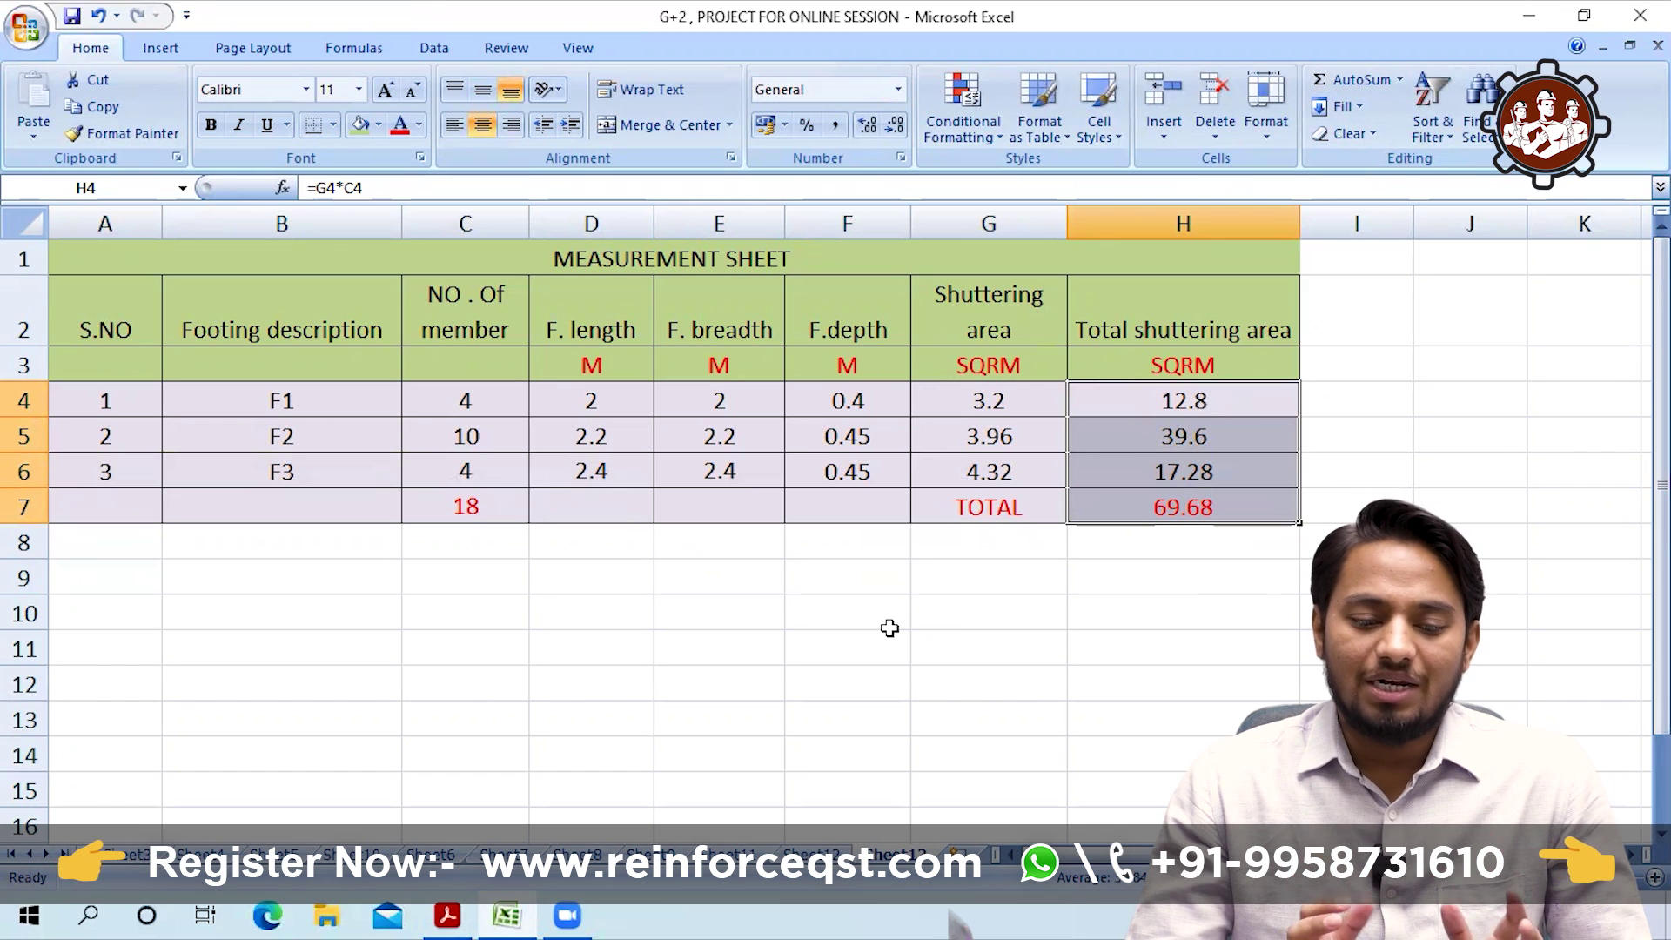
left_click(460, 499)
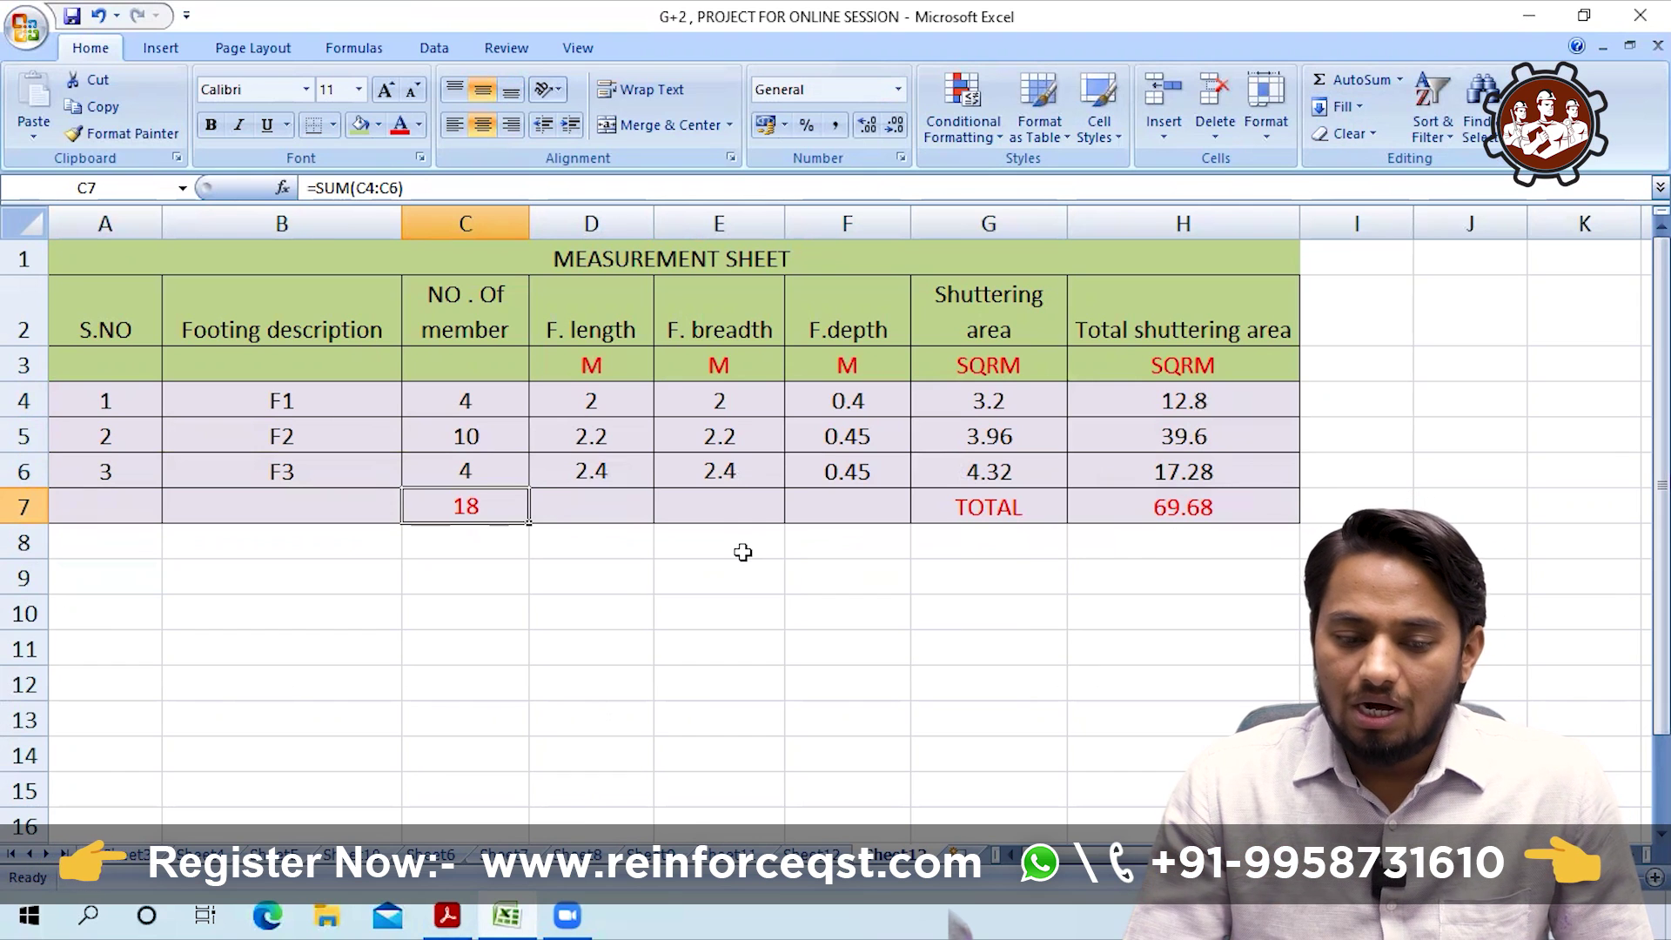
left_click(1131, 508)
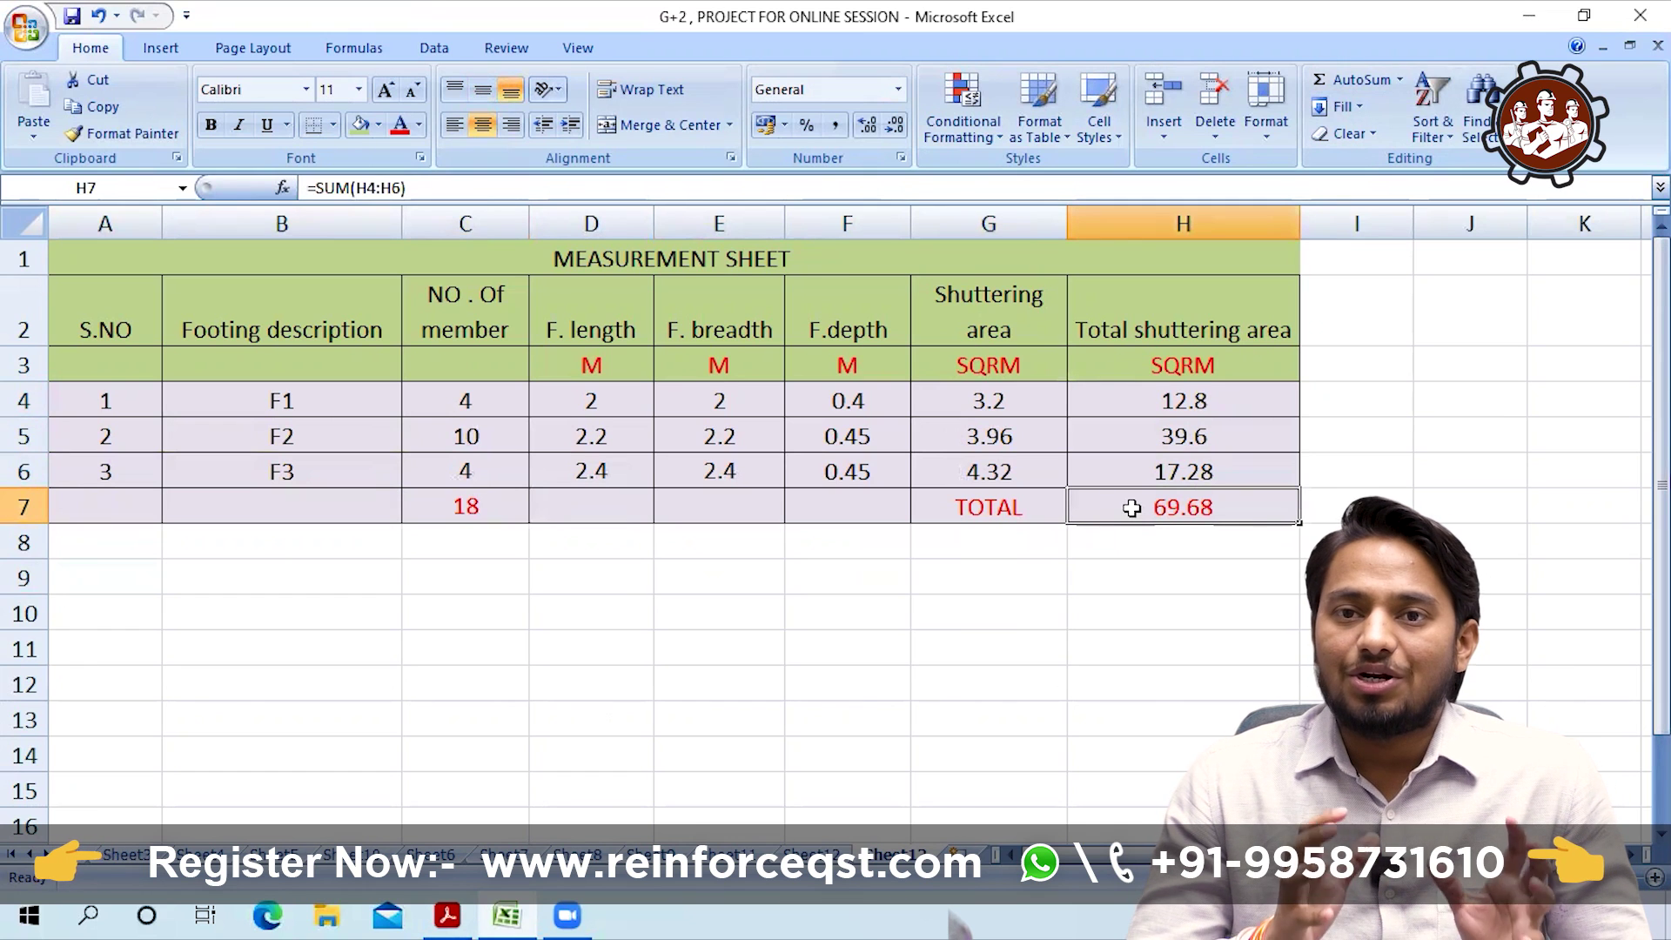